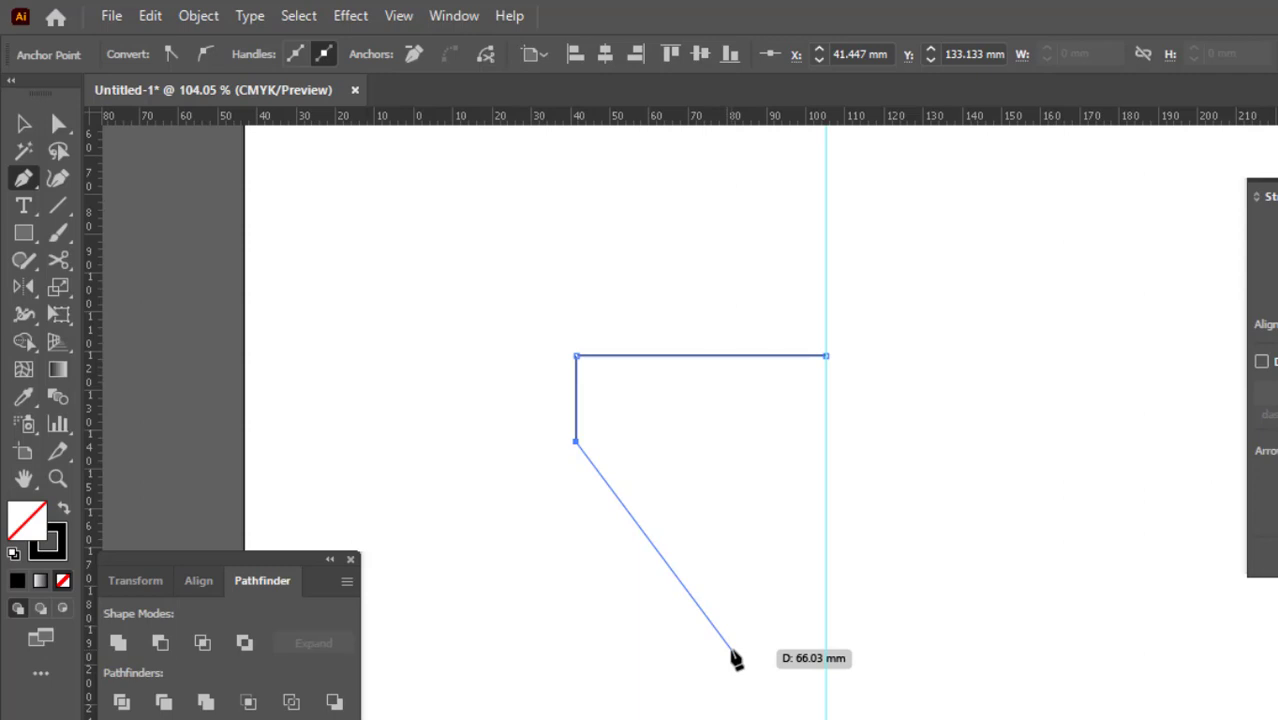
# Set the stroke weight of the half-garment outline to 1.5 pt
pyautogui.keyDown('ctrl'); pyautogui.click(689, 581); pyautogui.keyUp('ctrl')
pyautogui.moveTo(687, 552); pyautogui.dragTo(850, 580)
pyautogui.press('v')
pyautogui.click(665, 562)
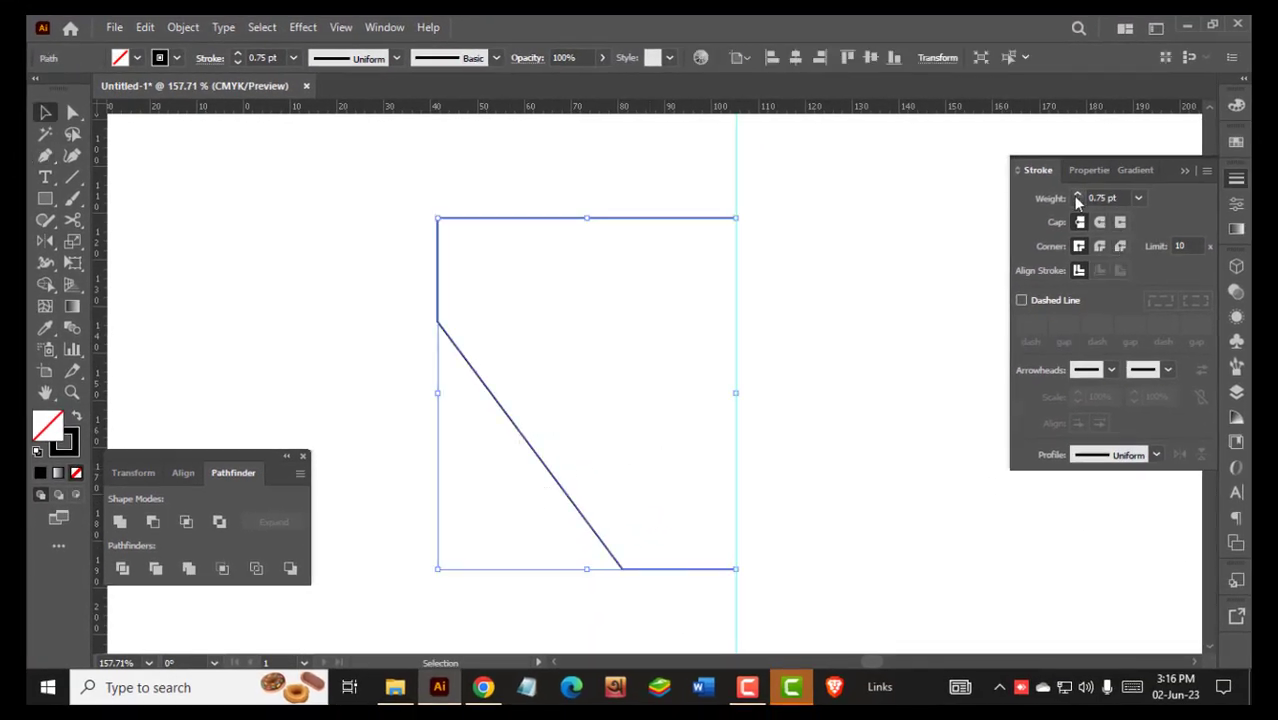
pyautogui.click(1077, 195)
pyautogui.moveTo(706, 328); pyautogui.dragTo(745, 320)
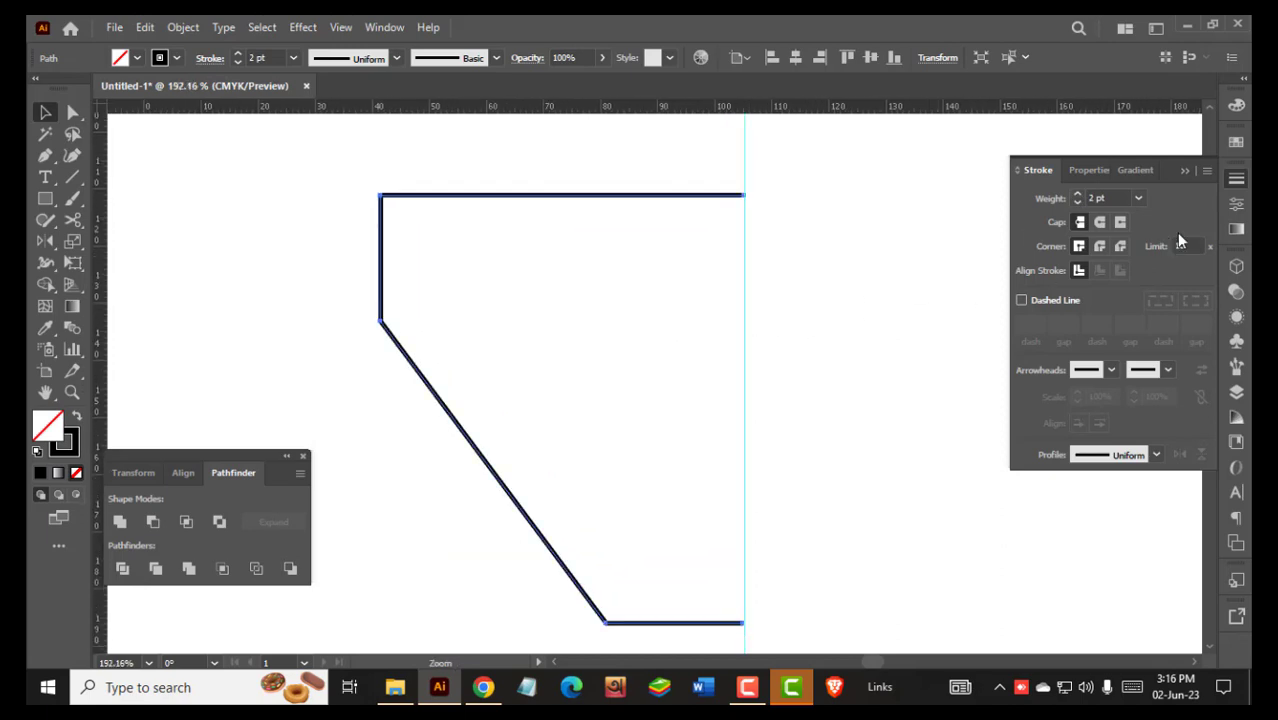
pyautogui.moveTo(1114, 196); pyautogui.dragTo(978, 205)
pyautogui.write('1.5')
pyautogui.press('Return')
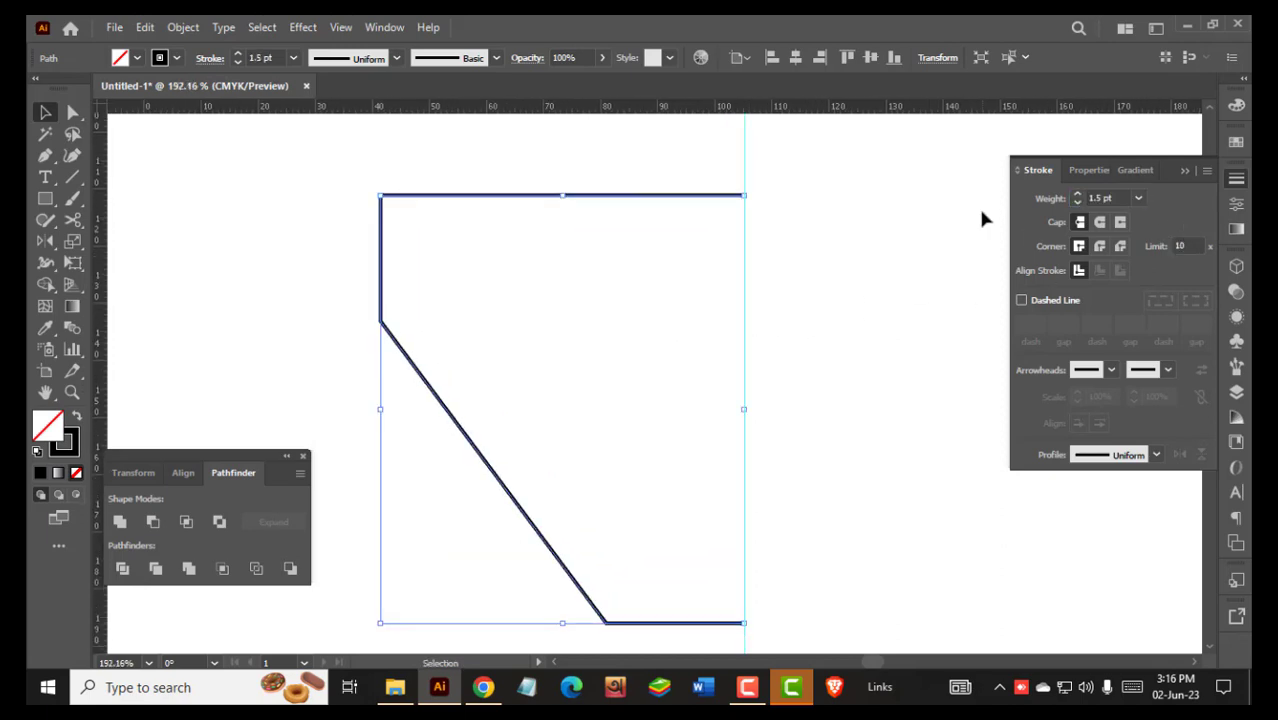
# Copy the outline's diagonal leg segment and paste it in place as a separate path
pyautogui.press('Tab')
pyautogui.moveTo(670, 409); pyautogui.dragTo(685, 421)
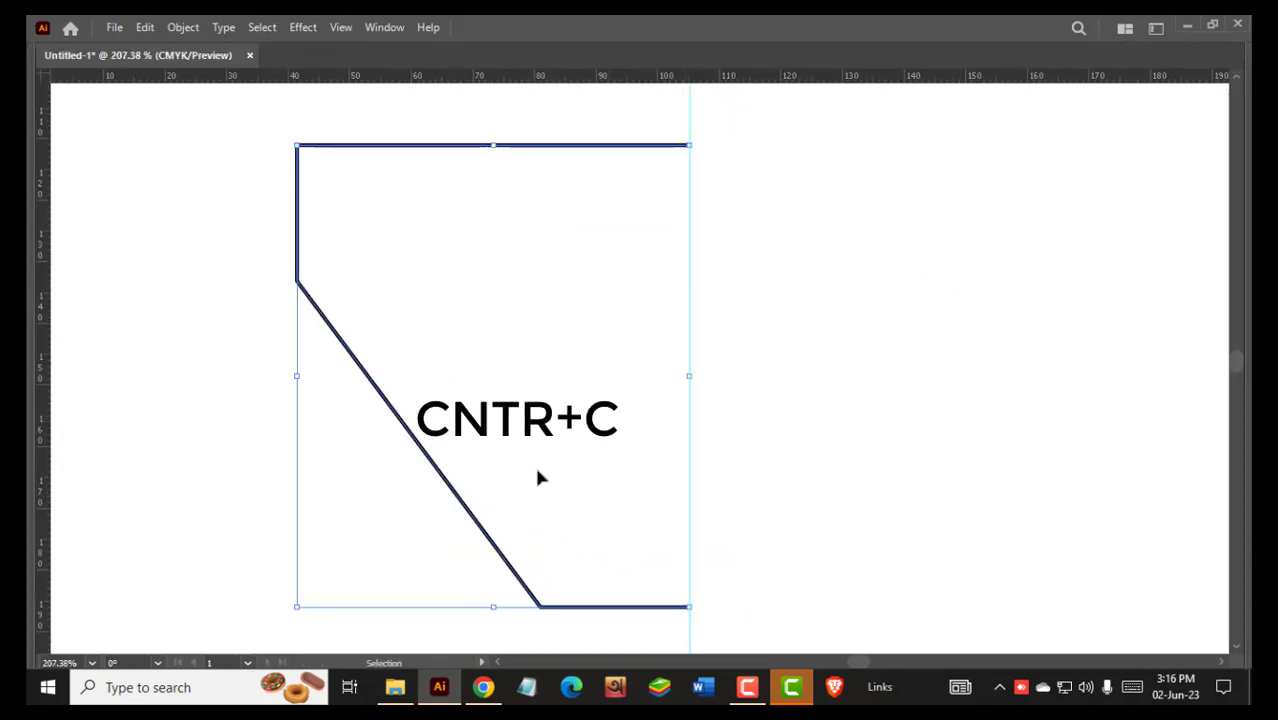
pyautogui.press('a')
pyautogui.click(400, 522)
pyautogui.moveTo(470, 460); pyautogui.dragTo(468, 461)
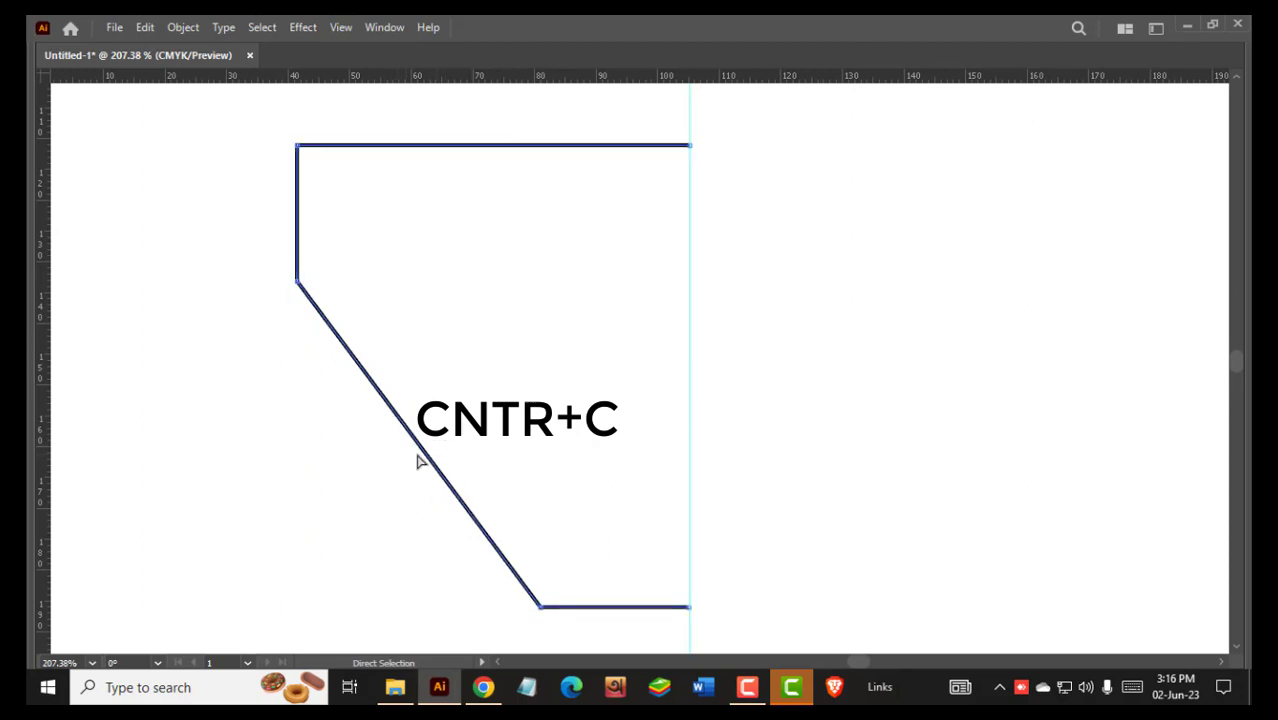
pyautogui.press('v')
pyautogui.click(382, 491)
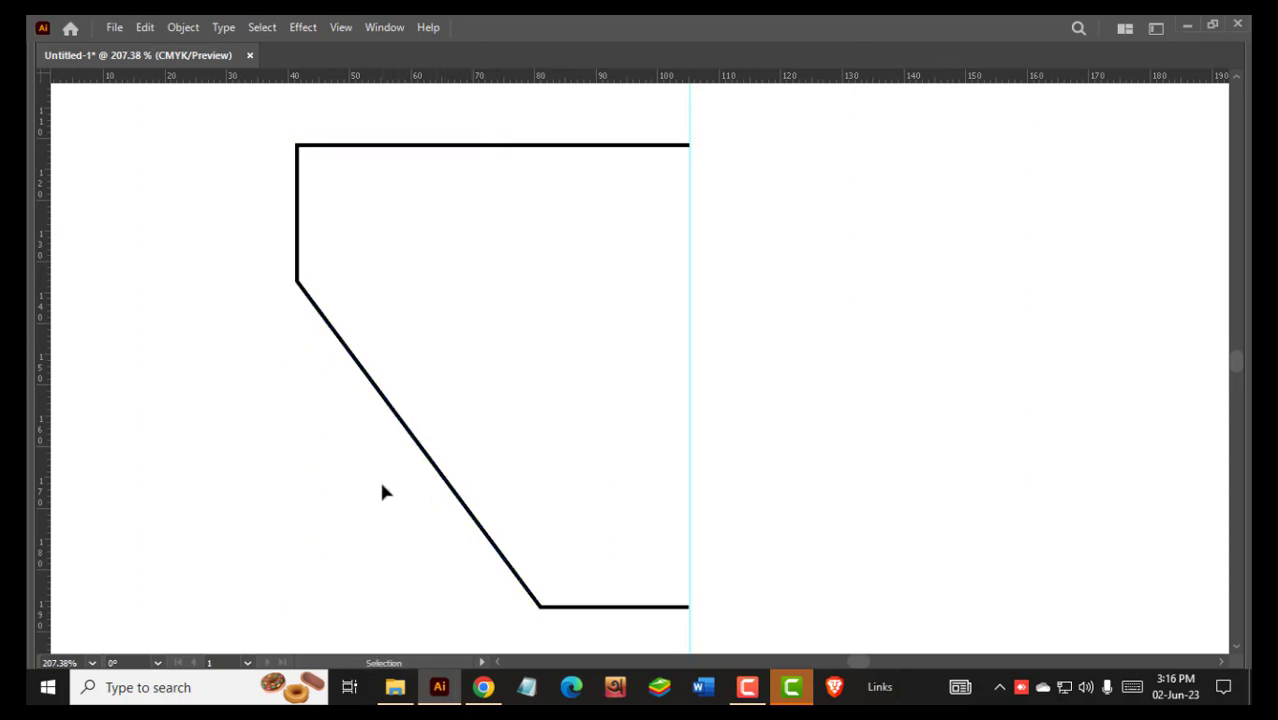
pyautogui.hotkey('ctrl', 'f')
pyautogui.press('a')
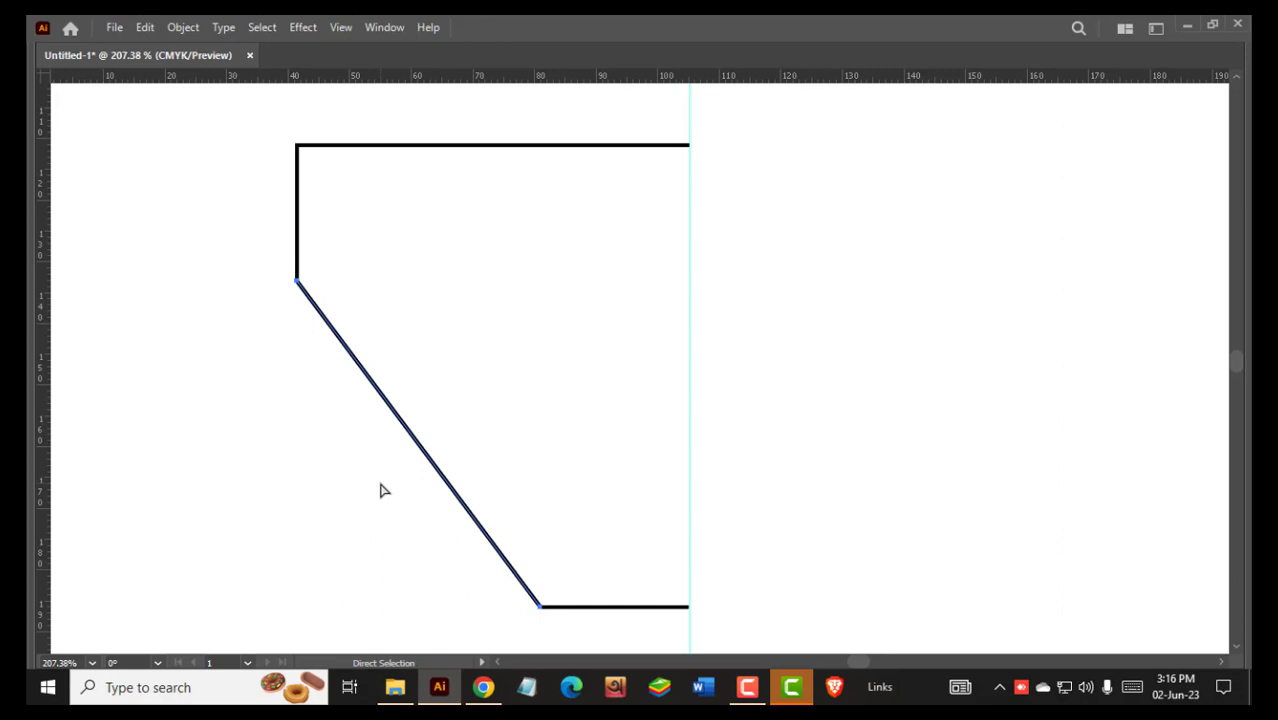
pyautogui.keyDown('ctrl'); pyautogui.click(381, 489); pyautogui.keyUp('ctrl')
pyautogui.press('Tab')
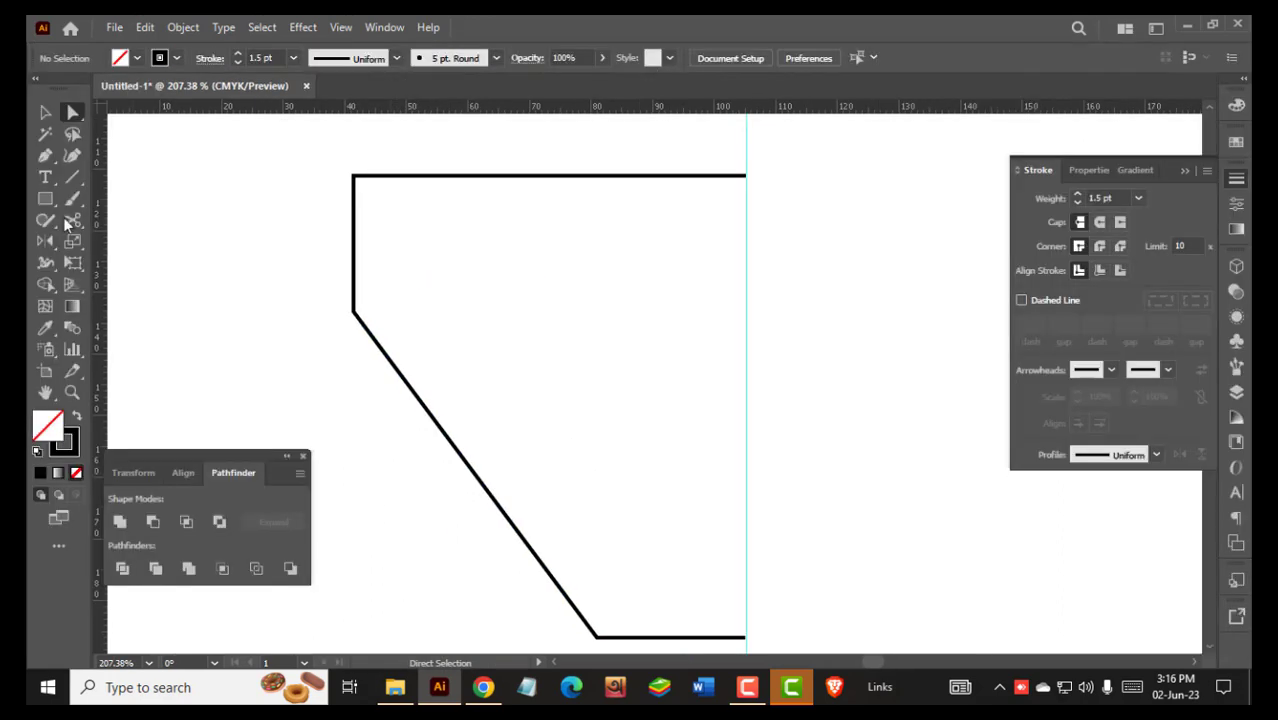
# Bend the pasted diagonal segment inward into a smooth leg curve with the Curvature tool
pyautogui.click(481, 486)
pyautogui.moveTo(478, 480); pyautogui.dragTo(505, 451)
pyautogui.keyDown('ctrl'); pyautogui.click(446, 493); pyautogui.keyUp('ctrl')
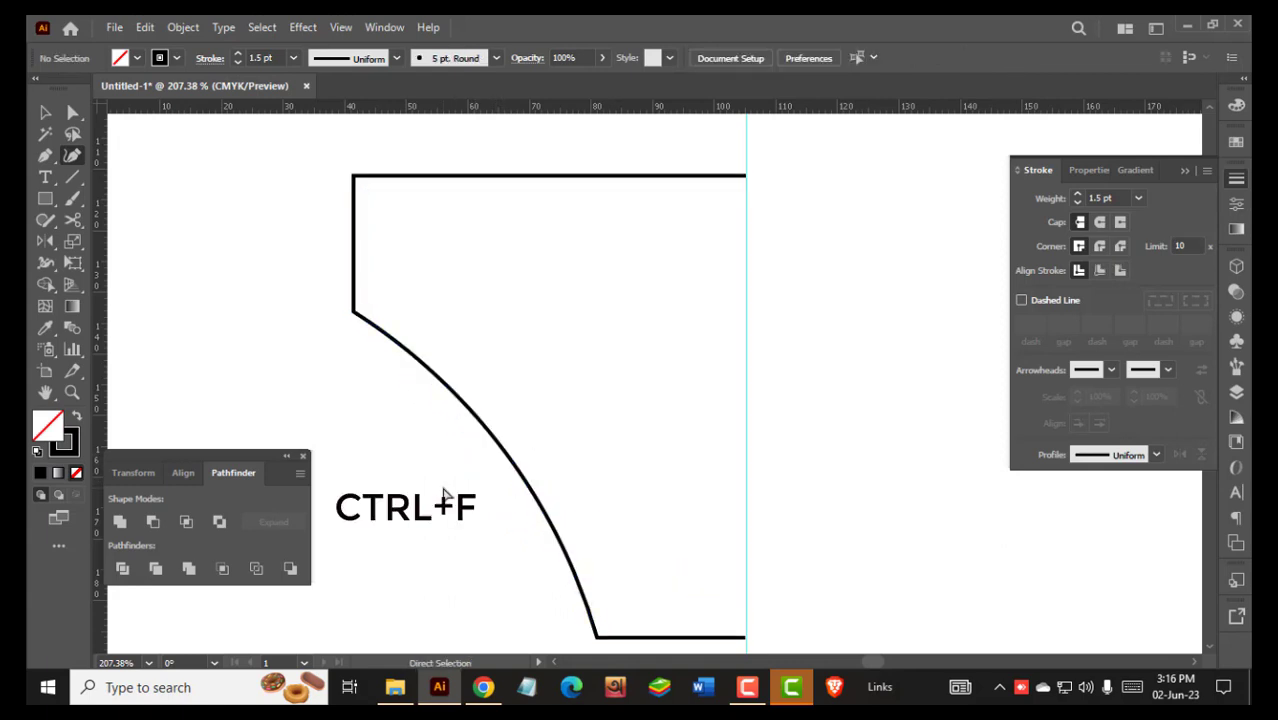
# Paste the straight diagonal in place again and bow it very slightly outward with the Curvature tool
pyautogui.hotkey('ctrl', 'f')
pyautogui.keyDown('ctrl'); pyautogui.click(446, 568); pyautogui.keyUp('ctrl')
pyautogui.press('v')
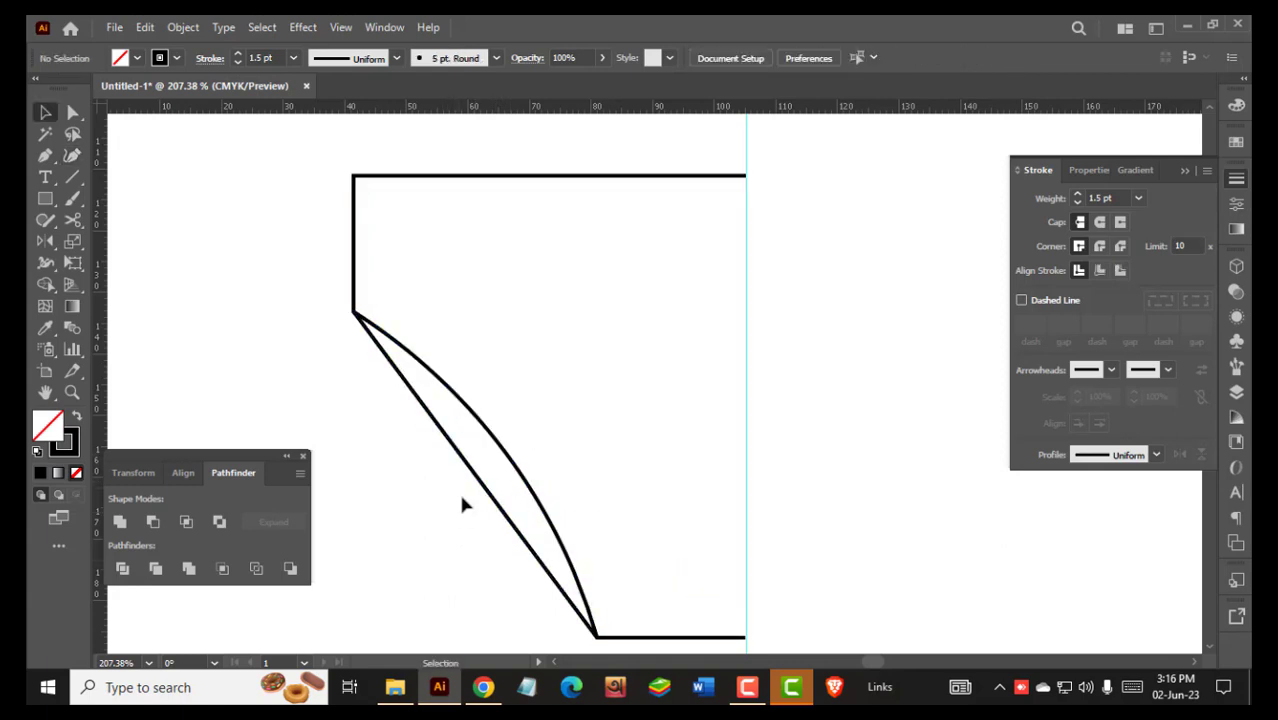
pyautogui.click(476, 484)
pyautogui.hotkey('shift', '`')
pyautogui.moveTo(478, 484)
pyautogui.mouseDown()
pyautogui.moveTo(512, 476)
pyautogui.moveTo(467, 472)
pyautogui.mouseUp()
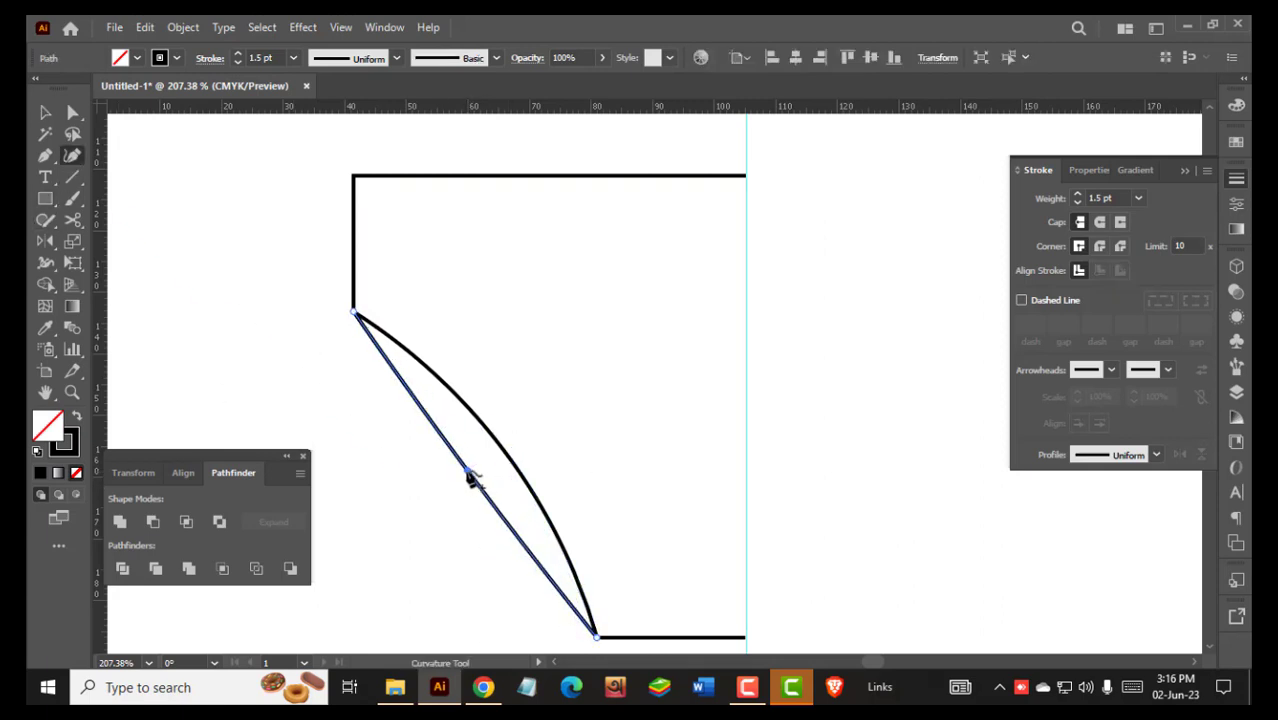
pyautogui.keyDown('ctrl'); pyautogui.click(422, 531); pyautogui.keyUp('ctrl')
# Duplicate the curved leg line and place the copy slightly inside the garment, parallel to the original
pyautogui.press('Tab')
pyautogui.press('z')
pyautogui.moveTo(665, 449); pyautogui.dragTo(573, 459)
pyautogui.press('space')
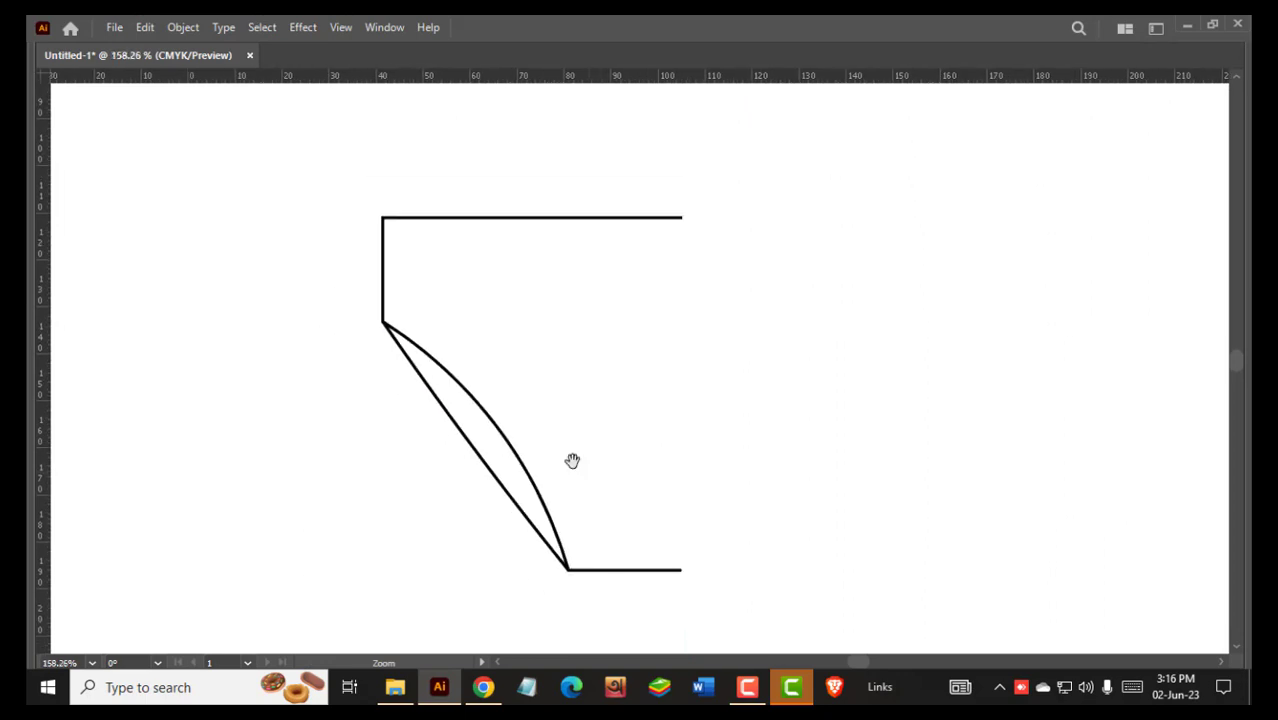
pyautogui.moveTo(534, 382); pyautogui.dragTo(497, 421)
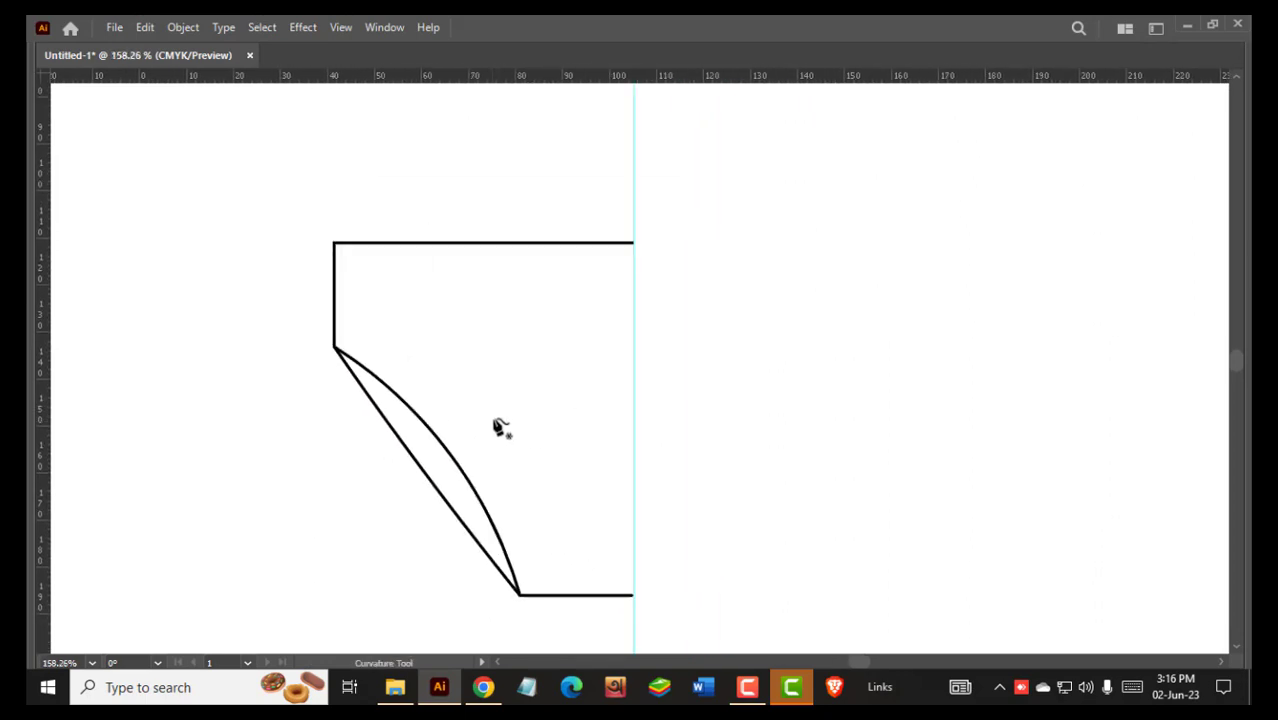
pyautogui.moveTo(455, 487); pyautogui.dragTo(824, 501)
pyautogui.scroll(2, 475, 445)
pyautogui.click(379, 484)
pyautogui.click(479, 331)
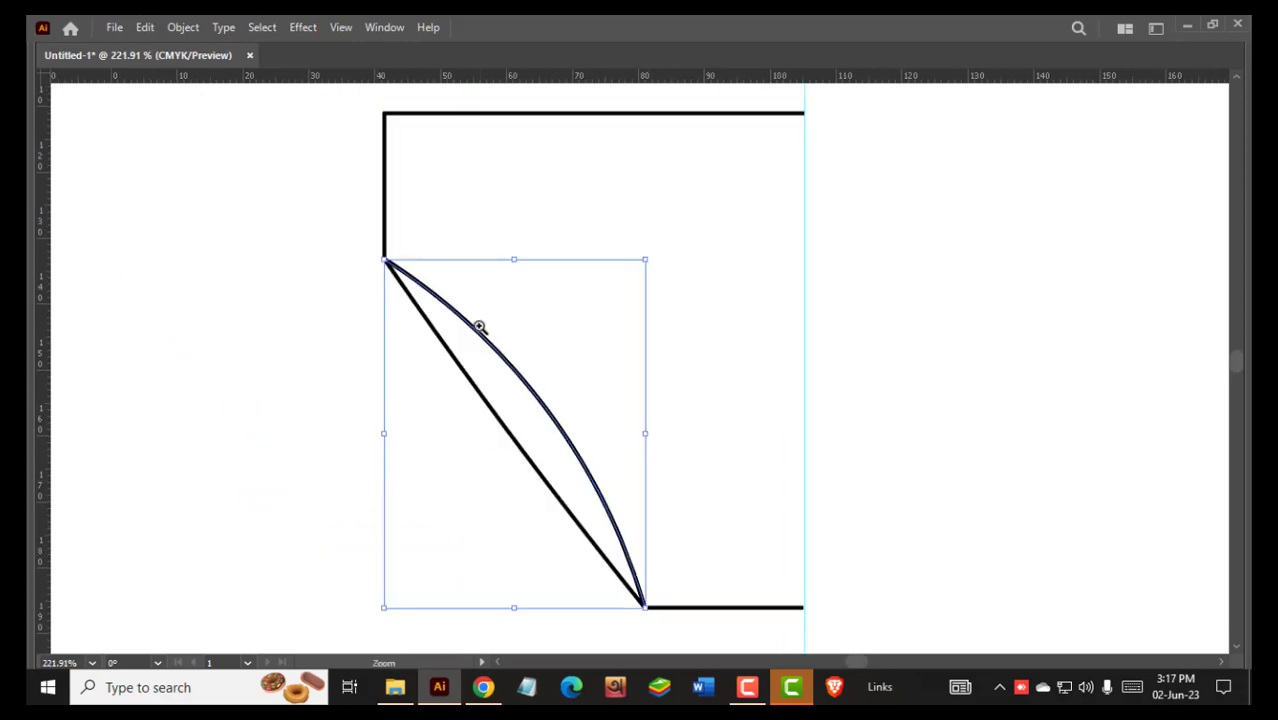
pyautogui.scroll(1, 479, 331)
pyautogui.moveTo(554, 430); pyautogui.dragTo(567, 420)
pyautogui.scroll(-3, 647, 580)
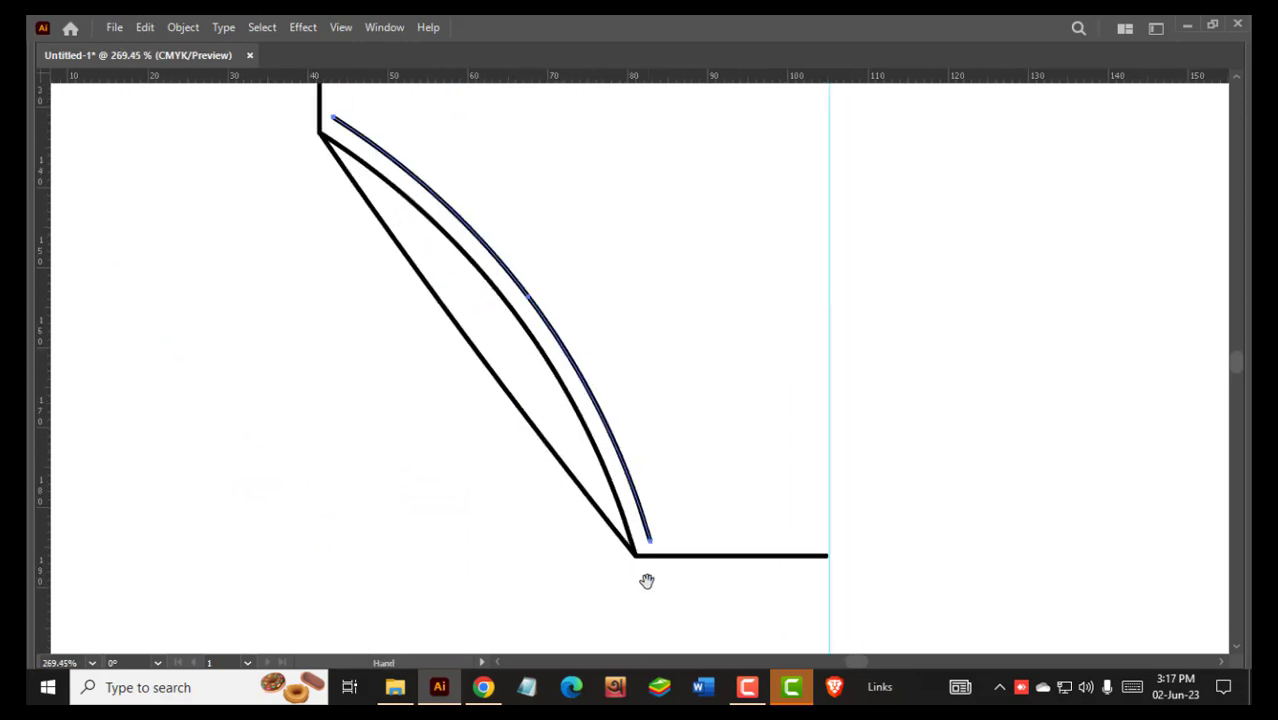
# Extend both ends of the duplicated curve to meet the garment's bottom and side edges
pyautogui.press('p')
pyautogui.click(655, 545)
pyautogui.moveTo(258, 200); pyautogui.dragTo(401, 442)
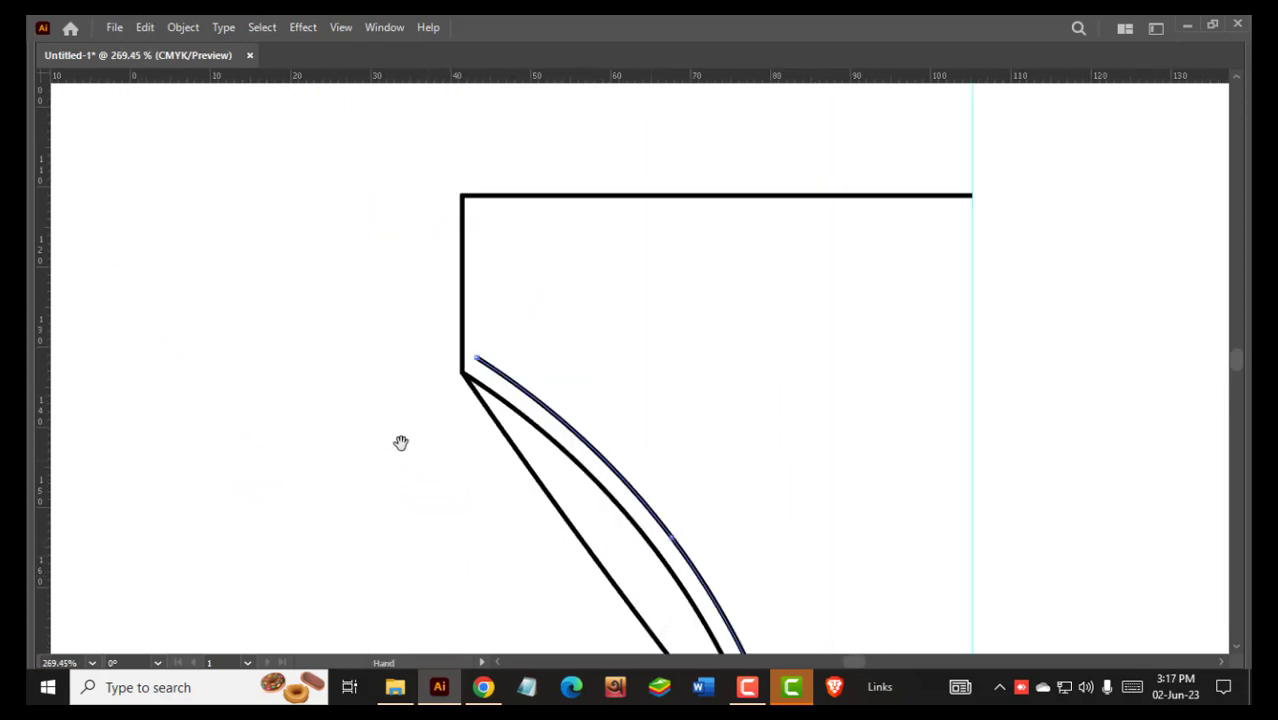
pyautogui.moveTo(479, 362); pyautogui.dragTo(466, 350)
pyautogui.scroll(-2, 650, 465)
# Turn the duplicated curve into a stitch line with a 1 pt dashed stroke, 3 pt dash and 3 pt gap
pyautogui.press('v')
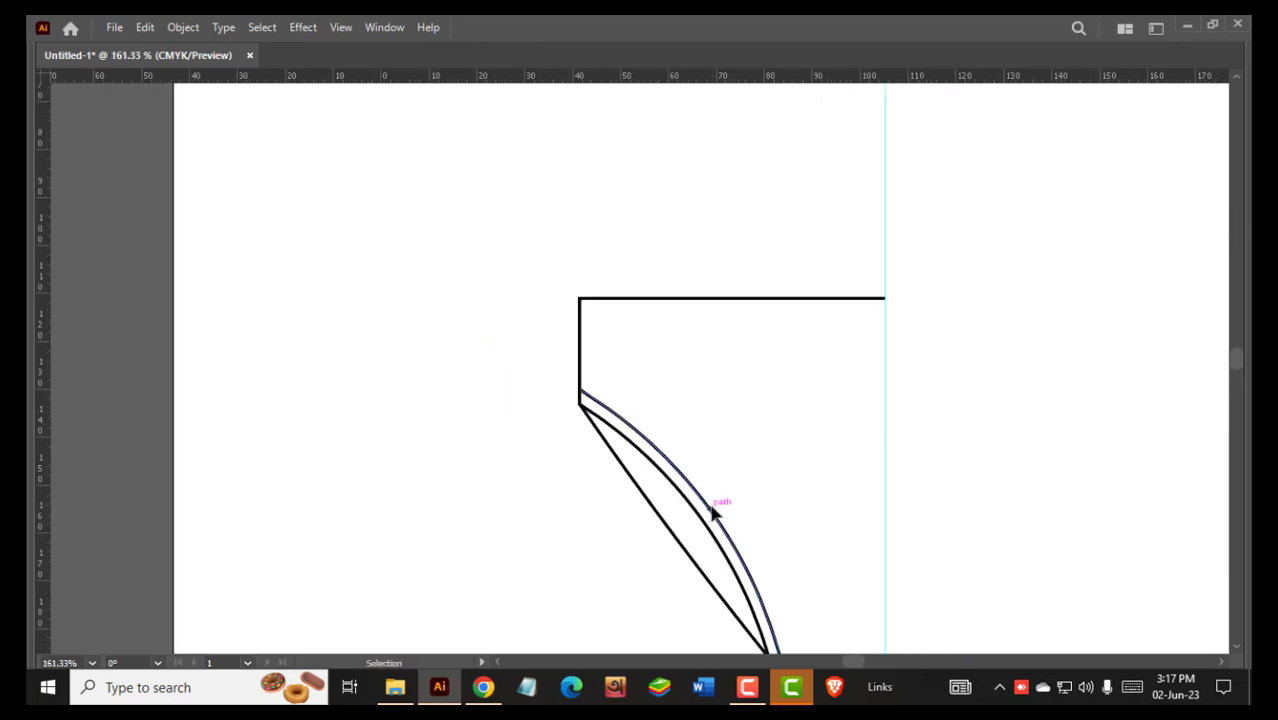
pyautogui.press('Tab')
pyautogui.click(1021, 300)
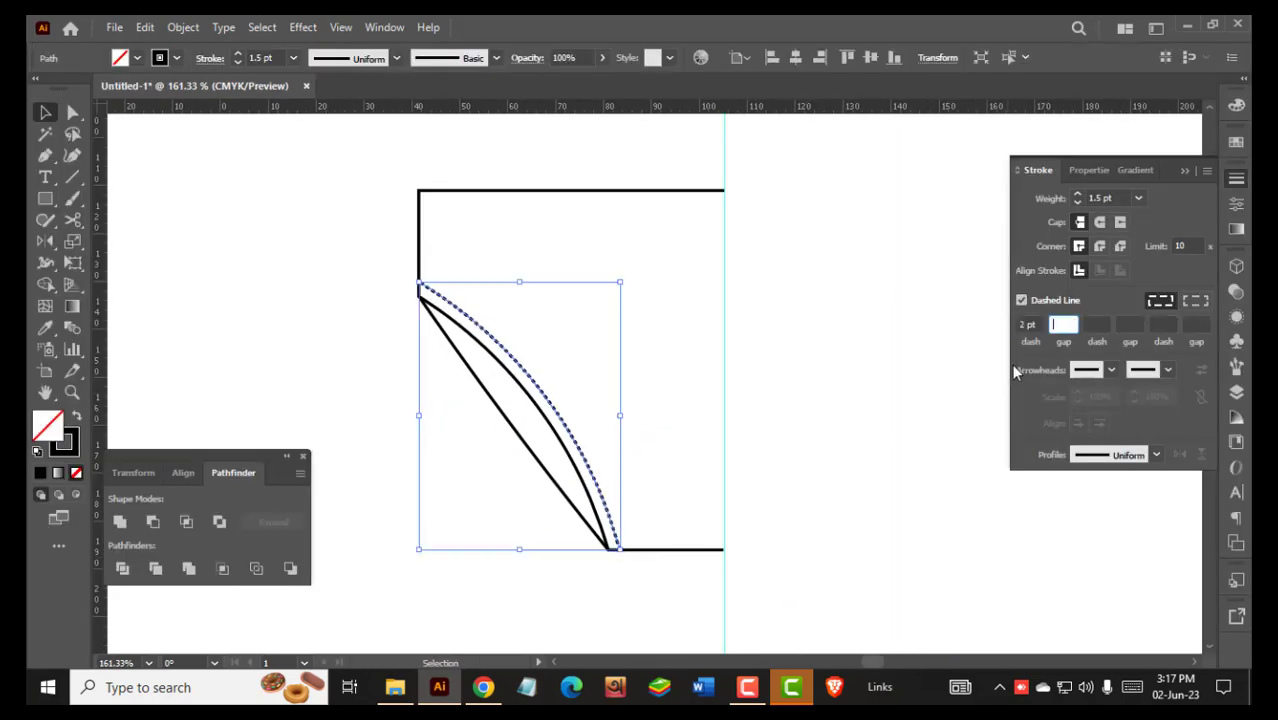
pyautogui.write('3')
pyautogui.press('Return')
pyautogui.scroll(2, 453, 351)
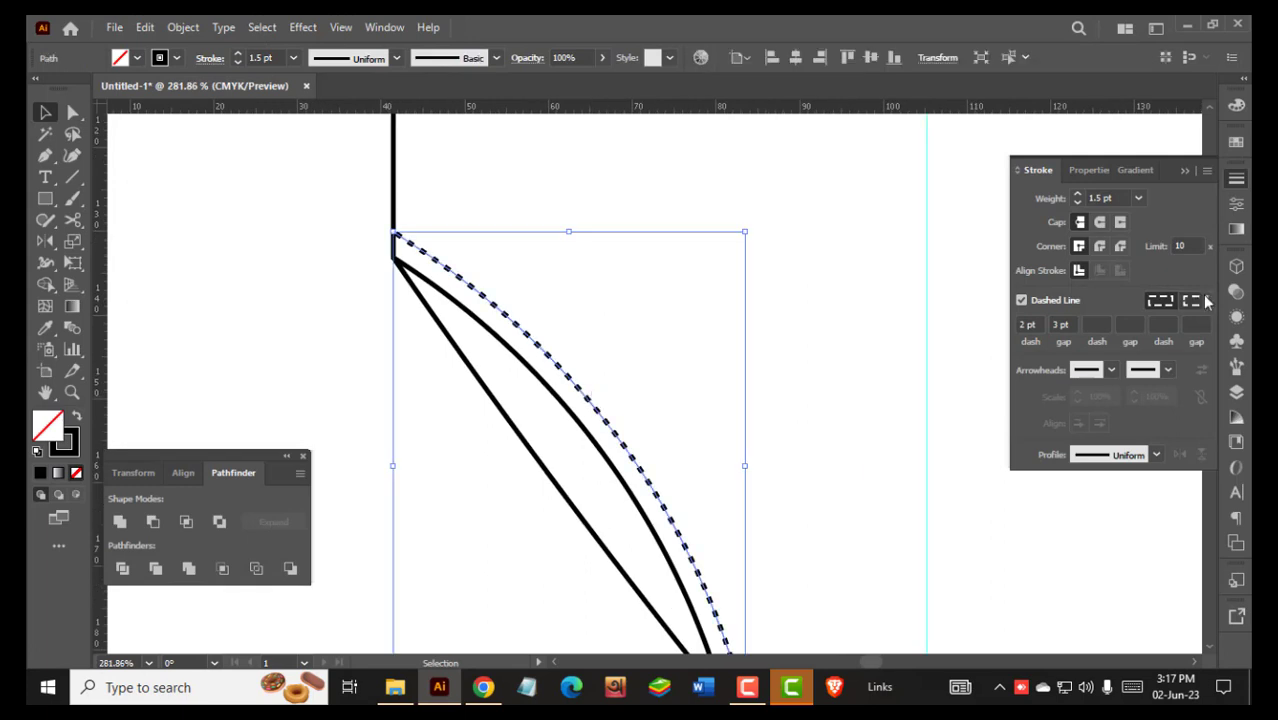
pyautogui.click(1078, 203)
pyautogui.click(1027, 324)
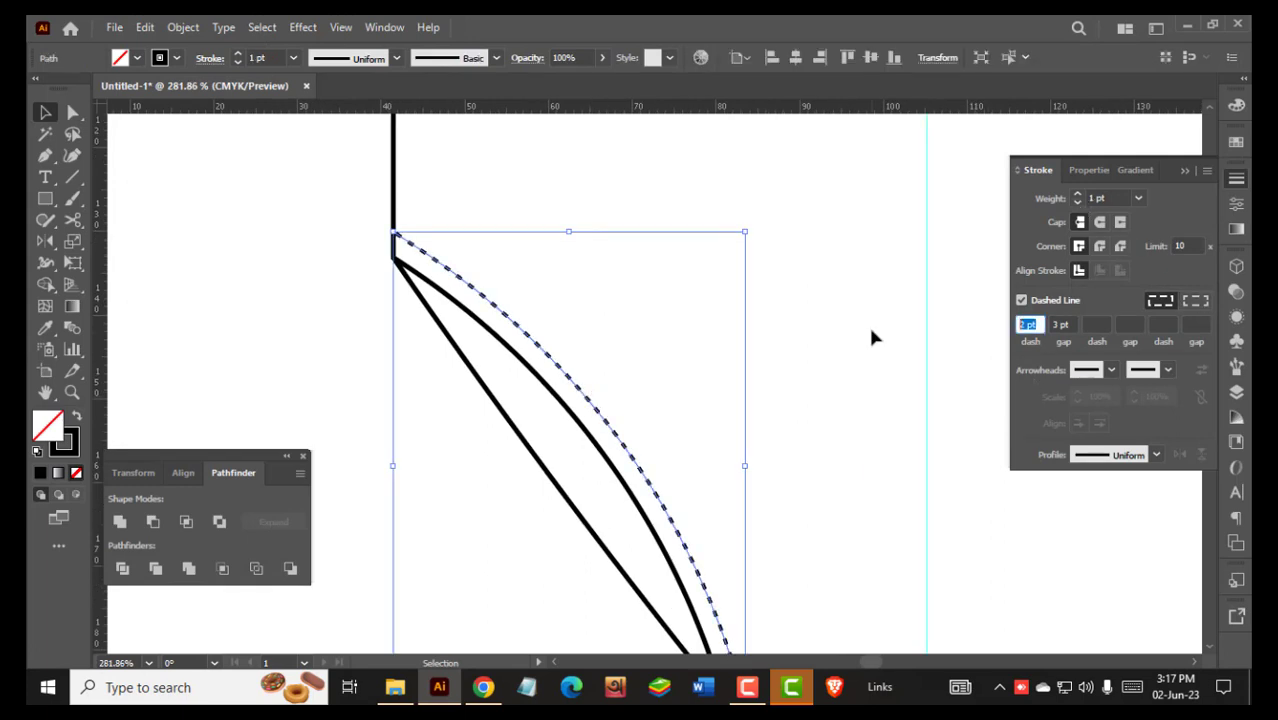
pyautogui.click(542, 519)
pyautogui.press('Tab')
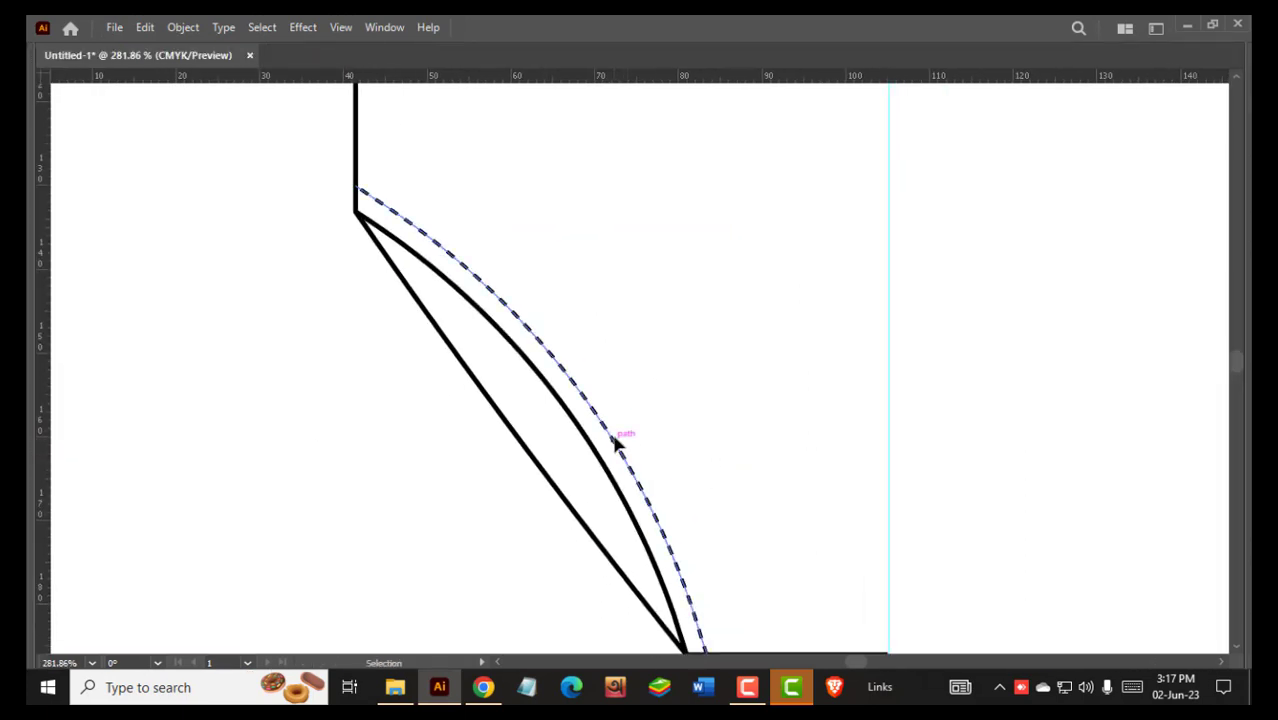
# Duplicate the dashed curve slightly inward as a second stitch line and extend its upper end to the side edge
pyautogui.moveTo(617, 445); pyautogui.dragTo(630, 442)
pyautogui.scroll(-2, 763, 521)
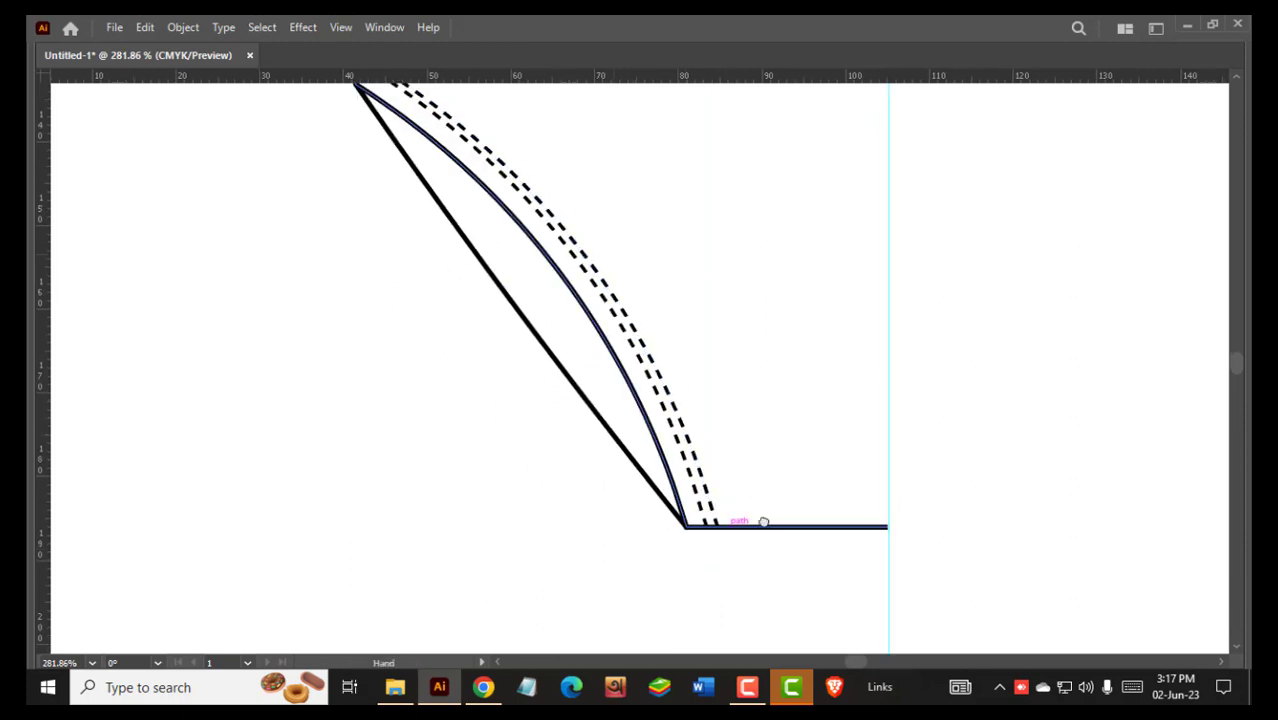
pyautogui.moveTo(450, 150); pyautogui.dragTo(626, 444)
pyautogui.moveTo(542, 354); pyautogui.dragTo(532, 345)
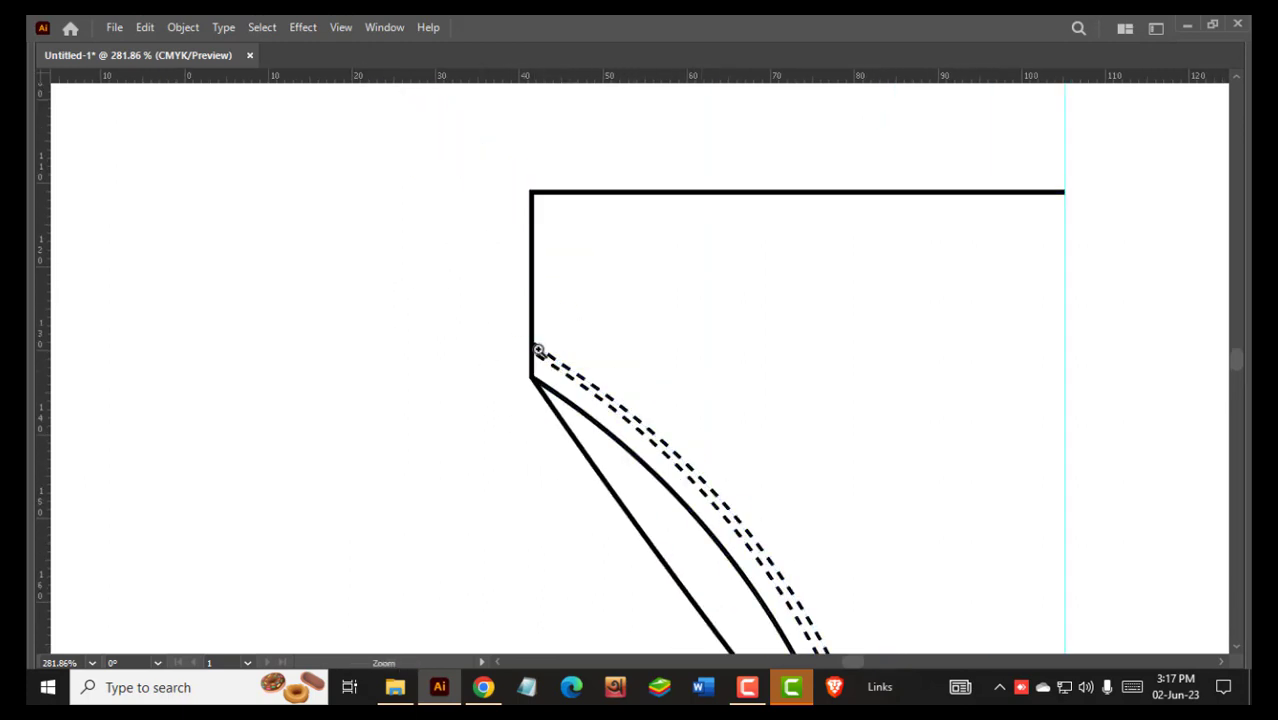
pyautogui.click(538, 350)
pyautogui.moveTo(721, 352); pyautogui.dragTo(599, 334)
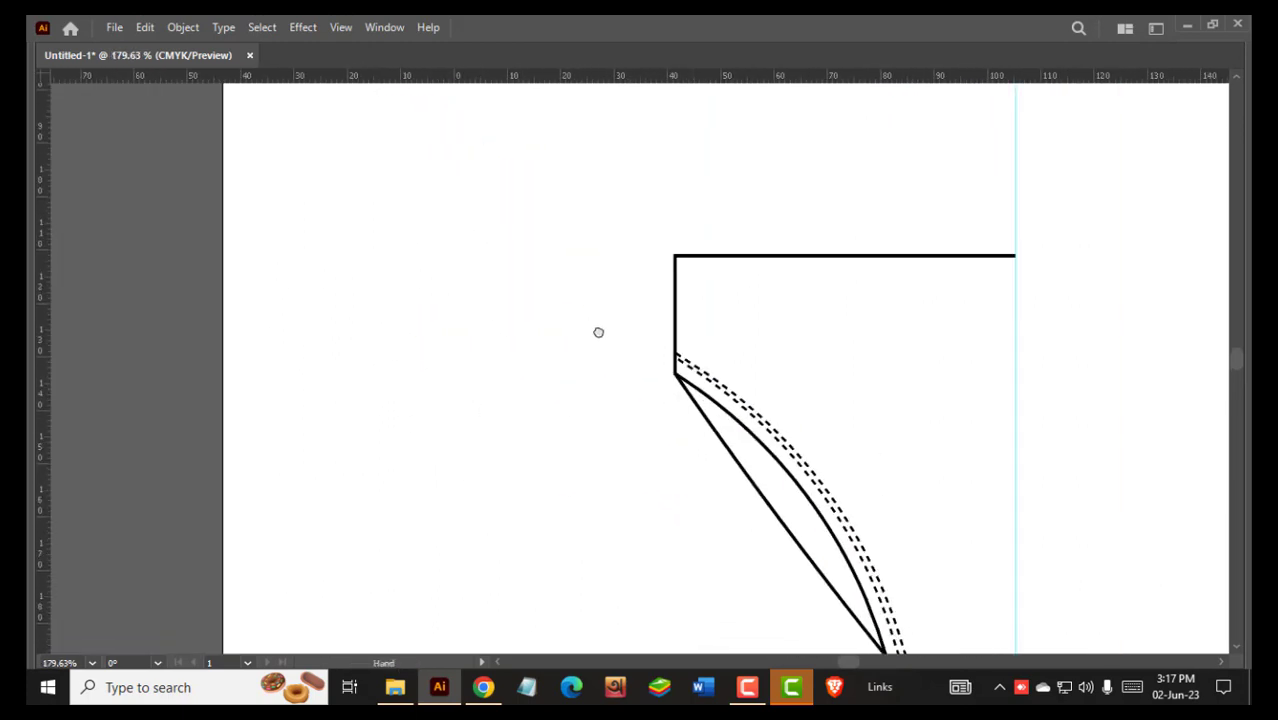
pyautogui.moveTo(849, 497); pyautogui.dragTo(898, 492)
# Reposition the stitch line nearest the leg curve and align its upper end with the garment's side edge
pyautogui.press('v')
pyautogui.click(758, 444)
pyautogui.moveTo(758, 448)
pyautogui.mouseDown()
pyautogui.moveTo(785, 440)
pyautogui.moveTo(745, 435)
pyautogui.mouseUp()
pyautogui.moveTo(827, 579); pyautogui.dragTo(874, 634)
pyautogui.moveTo(721, 335); pyautogui.dragTo(807, 334)
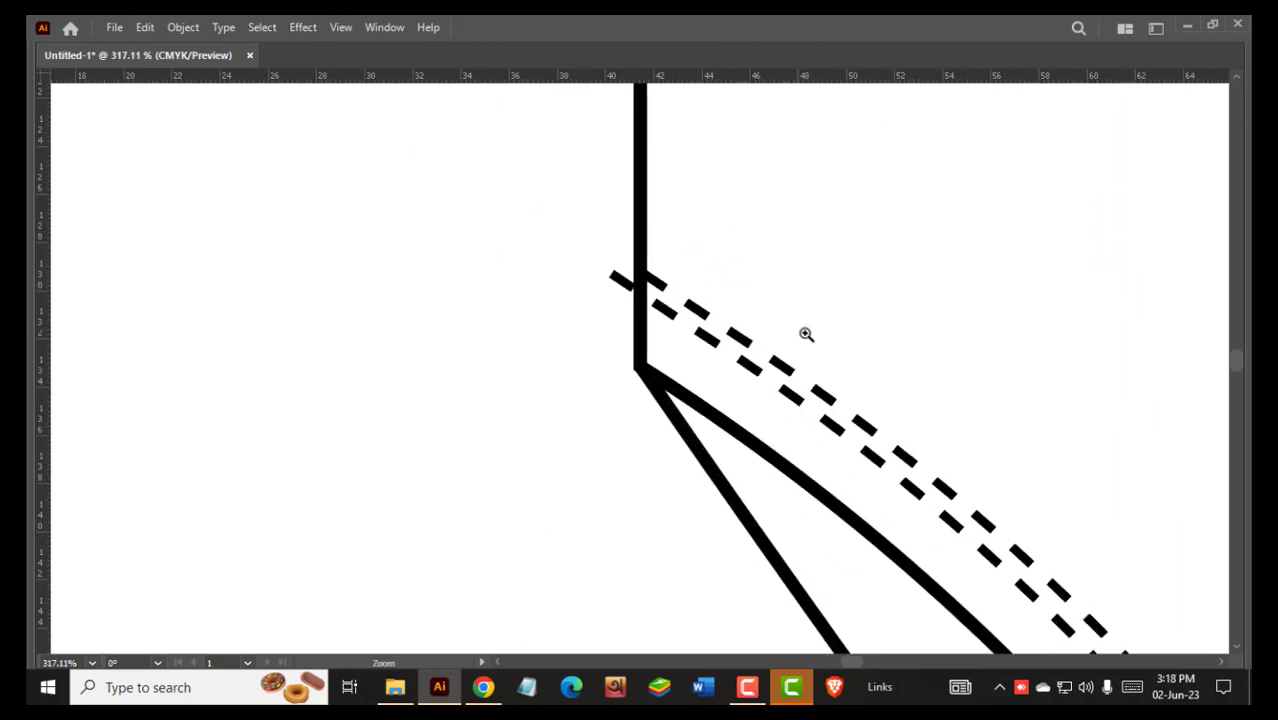
pyautogui.press('a')
pyautogui.moveTo(612, 276); pyautogui.dragTo(639, 296)
pyautogui.click(656, 280)
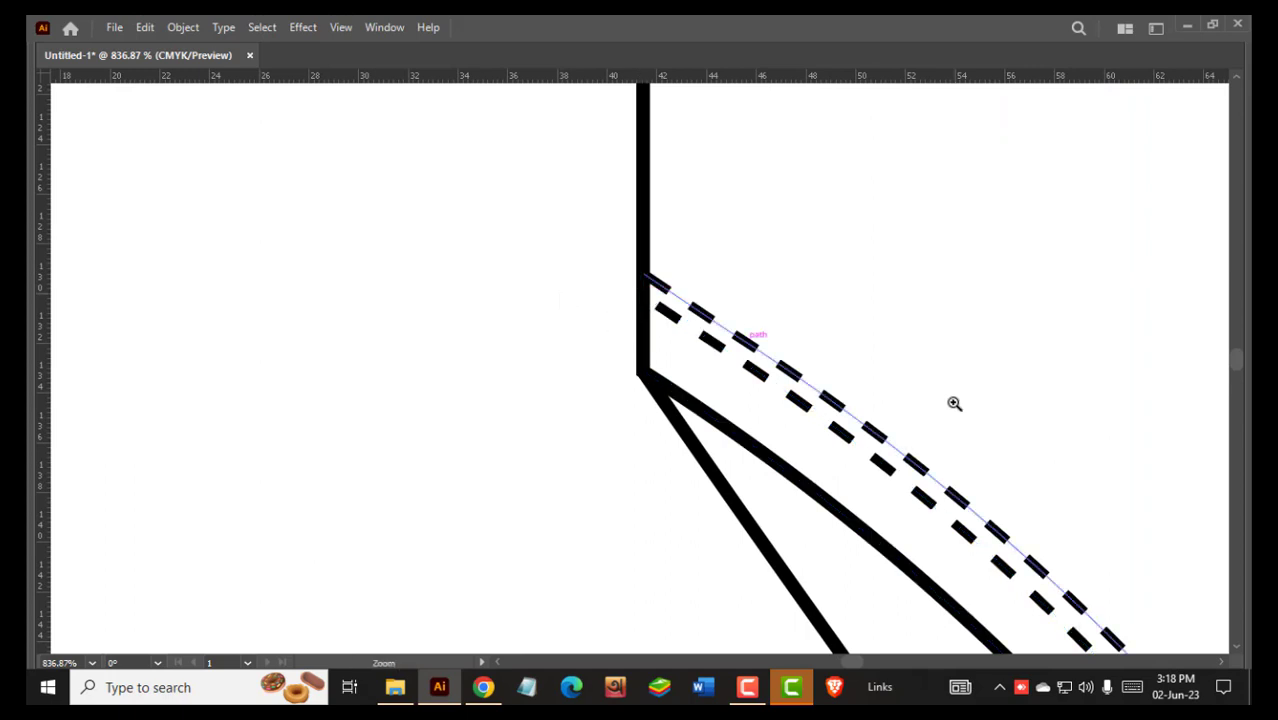
pyautogui.moveTo(956, 402); pyautogui.dragTo(812, 400)
pyautogui.moveTo(1130, 452); pyautogui.dragTo(697, 333)
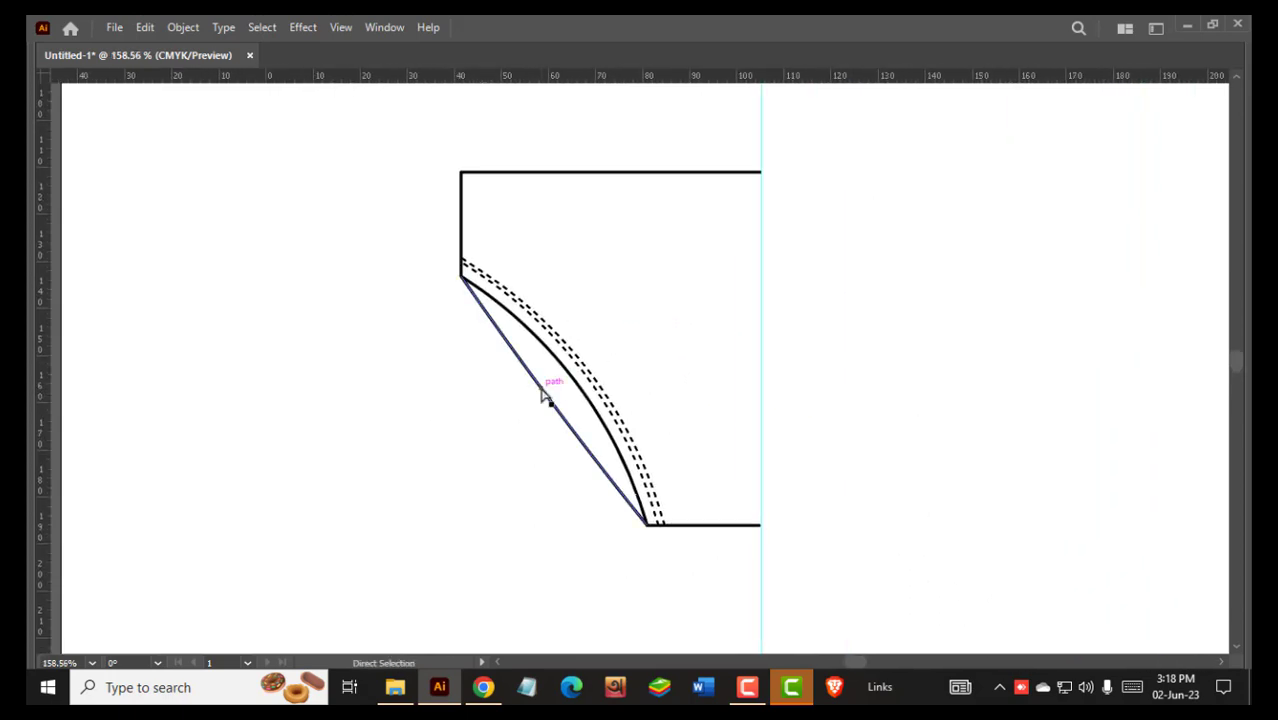
pyautogui.moveTo(548, 402); pyautogui.dragTo(565, 370)
pyautogui.hotkey('ctrl', 'z')
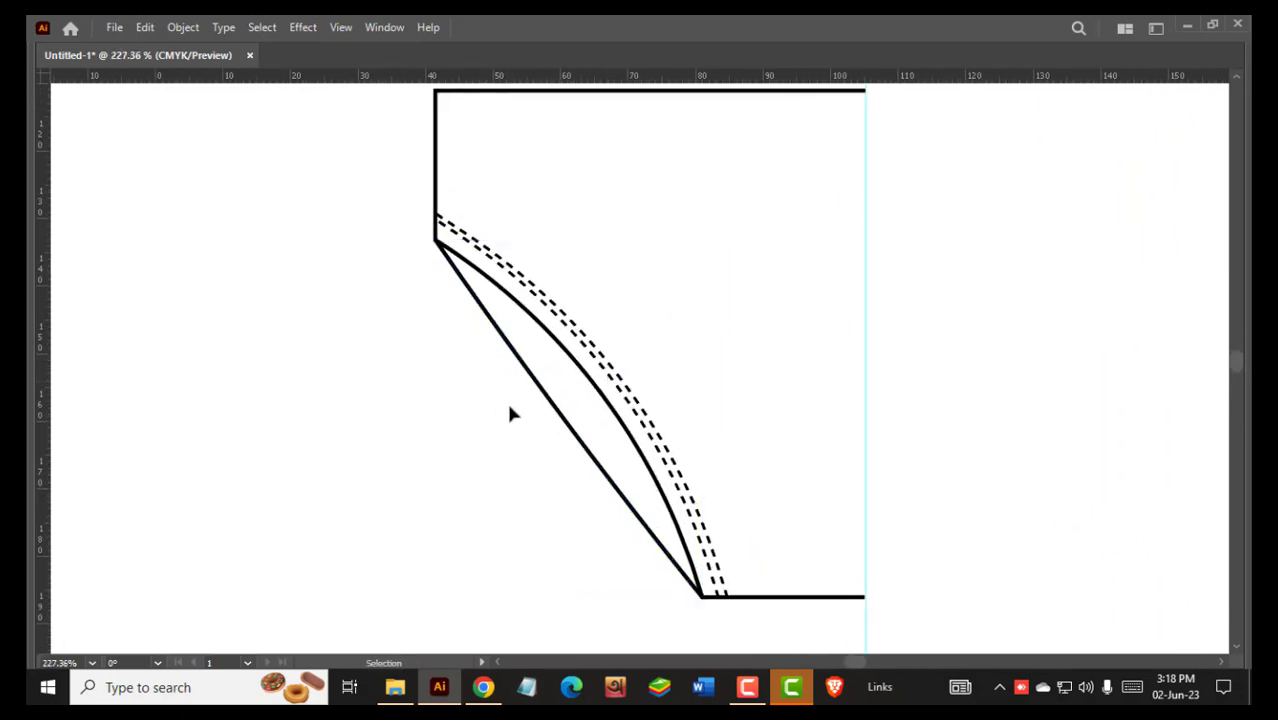
# Duplicate the outer leg line and place the copy slightly inward, between it and the curved leg line
pyautogui.moveTo(513, 415); pyautogui.dragTo(540, 420)
pyautogui.press('v')
pyautogui.click(563, 415)
pyautogui.press('Tab')
pyautogui.hotkey('shift', '`')
pyautogui.moveTo(622, 446); pyautogui.dragTo(662, 478)
pyautogui.hotkey('ctrl', 'z')
pyautogui.press('a')
pyautogui.click(575, 495)
pyautogui.hotkey('ctrl', 'z')
pyautogui.hotkey('ctrl', 'z')
# Apply the dashed stitch style to the copied outer leg line by sampling an existing stitch line
pyautogui.press('v')
pyautogui.press('i')
pyautogui.click(722, 448)
pyautogui.keyDown('ctrl'); pyautogui.click(586, 532); pyautogui.keyUp('ctrl')
# Cut the new stitch line near the curved leg line's upper end and delete the protruding piece
pyautogui.moveTo(729, 514); pyautogui.dragTo(743, 580)
pyautogui.moveTo(494, 300); pyautogui.dragTo(868, 440)
pyautogui.keyDown('ctrl'); pyautogui.click(603, 436); pyautogui.keyUp('ctrl')
pyautogui.moveTo(392, 300); pyautogui.dragTo(675, 380)
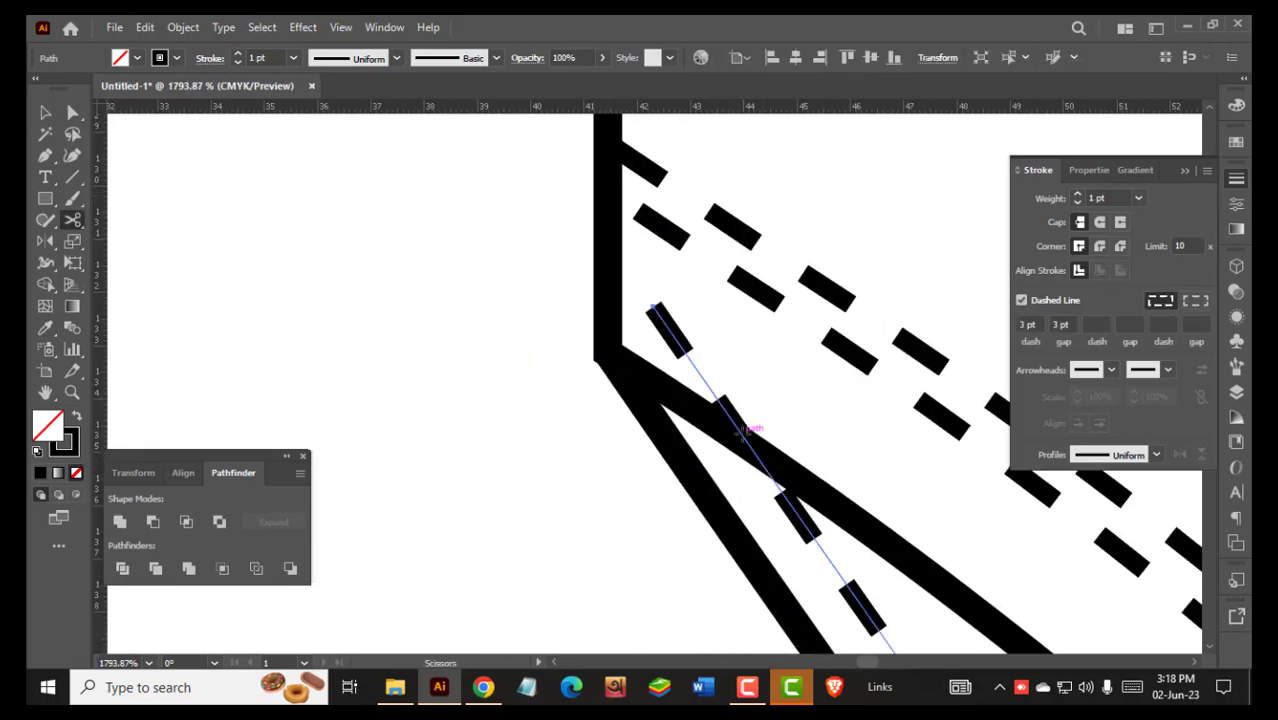
pyautogui.click(742, 434)
pyautogui.keyDown('ctrl'); pyautogui.click(671, 328); pyautogui.keyUp('ctrl')
pyautogui.press('Delete')
# Cut the same stitch line where it crosses the leg curve near the lower corner and delete the excess
pyautogui.moveTo(702, 308); pyautogui.dragTo(450, 330)
pyautogui.moveTo(865, 492); pyautogui.dragTo(587, 304)
pyautogui.moveTo(735, 560); pyautogui.dragTo(860, 565)
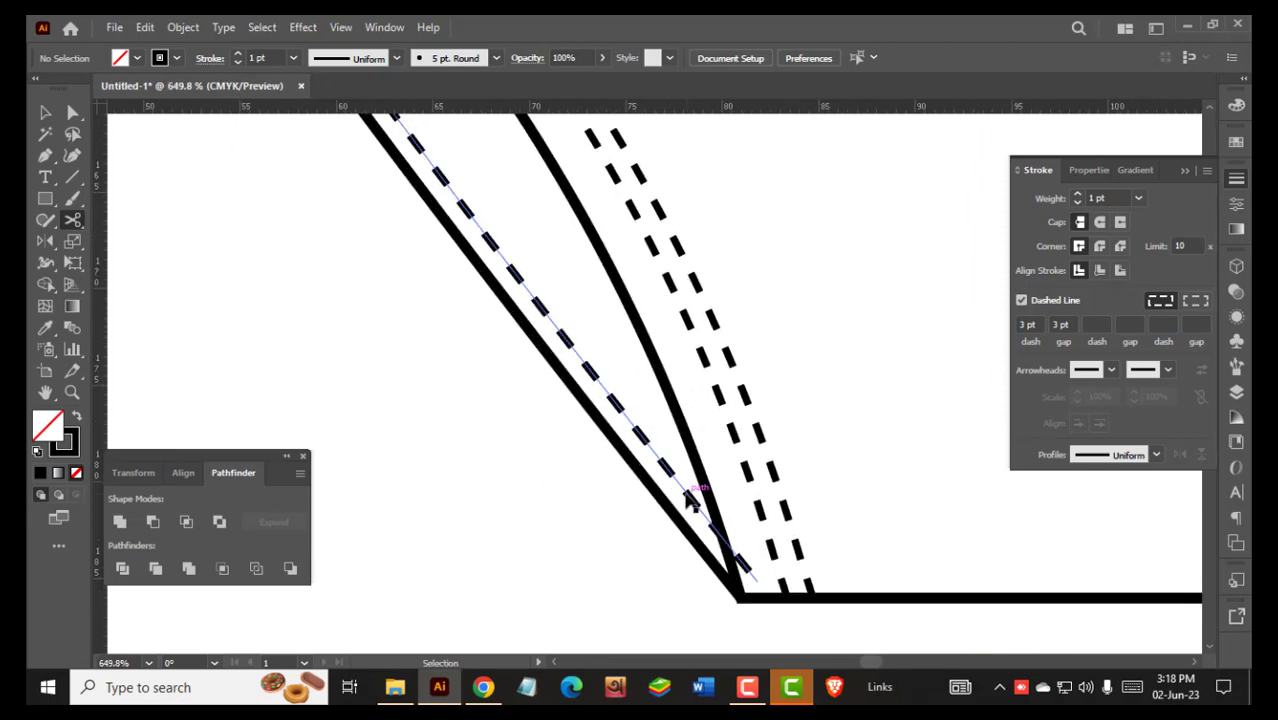
pyautogui.keyDown('ctrl'); pyautogui.click(688, 497); pyautogui.keyUp('ctrl')
pyautogui.moveTo(720, 535); pyautogui.dragTo(820, 545)
pyautogui.click(720, 530)
pyautogui.keyDown('ctrl'); pyautogui.click(761, 580); pyautogui.keyUp('ctrl')
pyautogui.press('Delete')
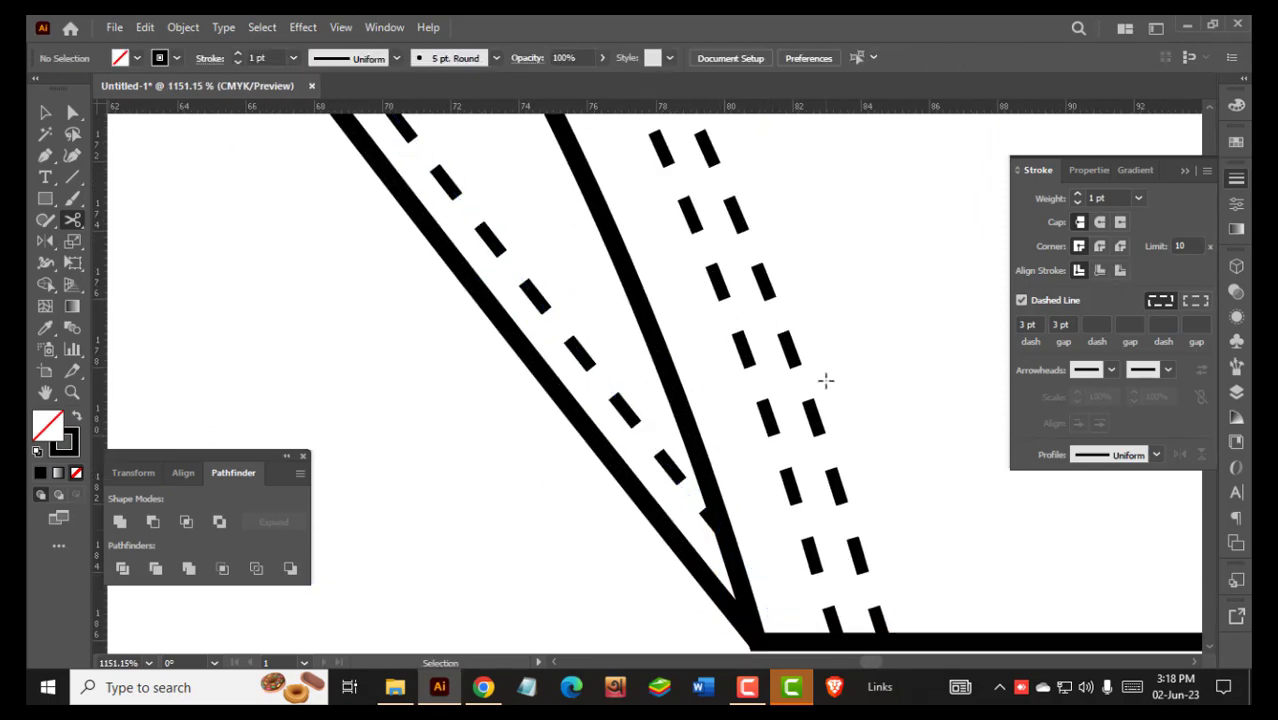
# Shorten the top and bottom edges by moving their open endpoints about 7 mm inward from the guide
pyautogui.hotkey('ctrl', '0')
pyautogui.moveTo(533, 401); pyautogui.dragTo(644, 408)
pyautogui.press('a')
pyautogui.scroll(1, 736, 548)
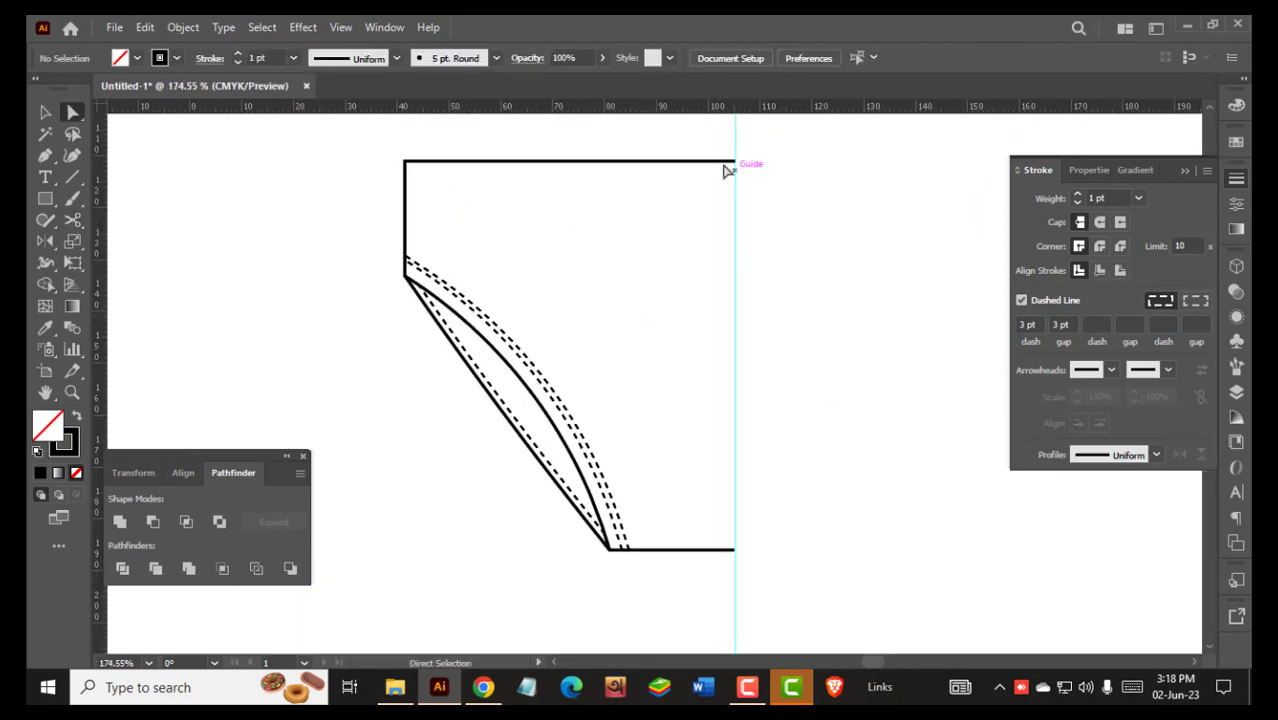
pyautogui.moveTo(735, 549); pyautogui.dragTo(698, 562)
# Select the entire half garment and create a reflected copy across the vertical axis
pyautogui.press('Tab')
pyautogui.moveTo(310, 115); pyautogui.dragTo(919, 479)
pyautogui.press('Tab')
pyautogui.press('a')
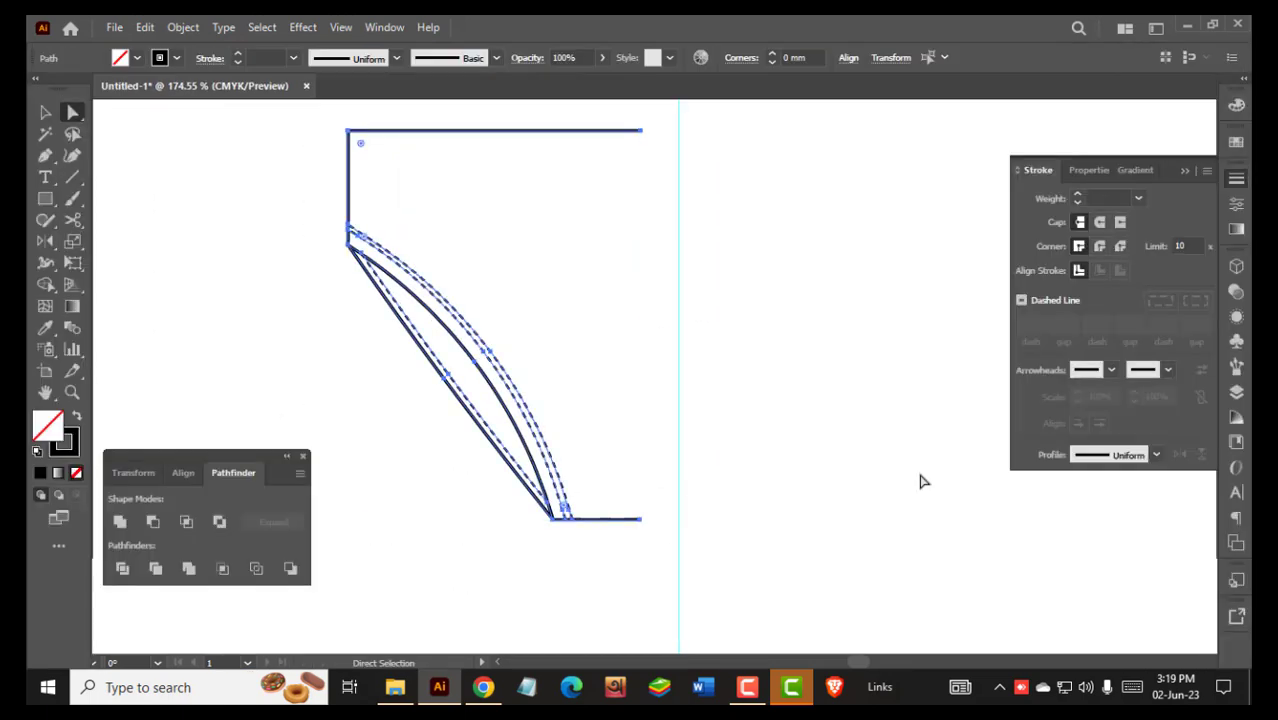
pyautogui.doubleClick(46, 240)
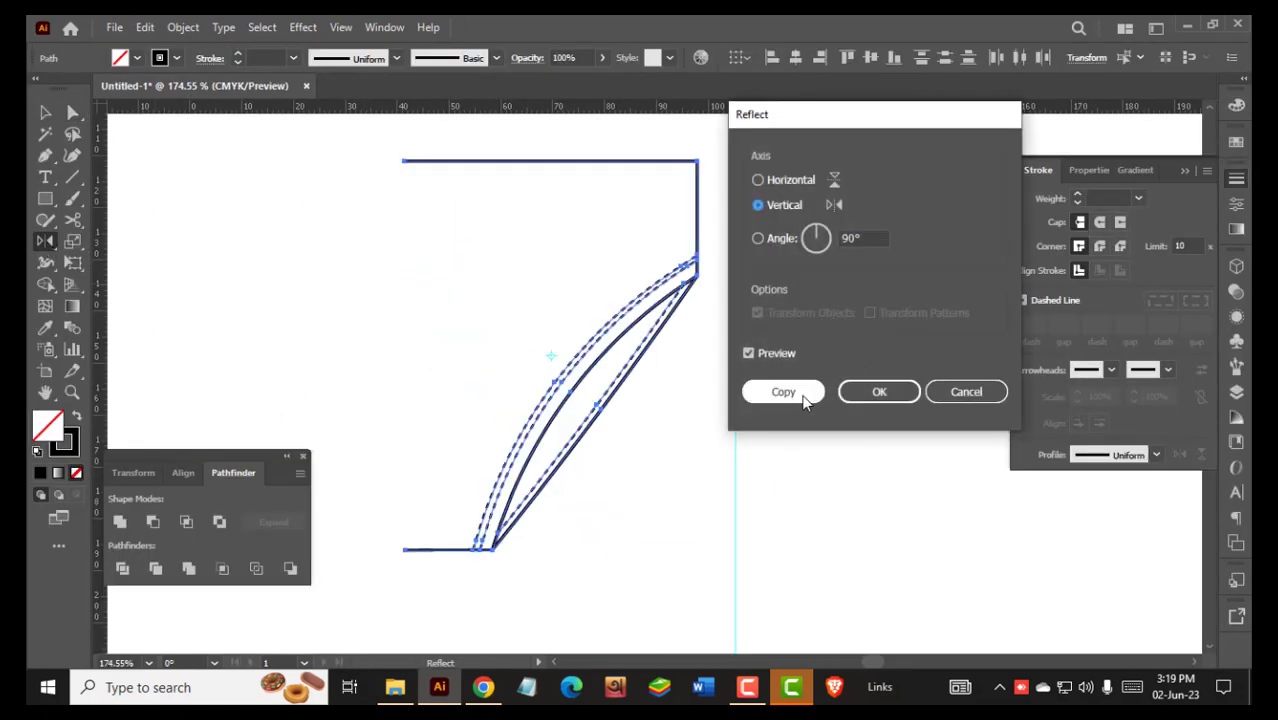
pyautogui.click(798, 394)
# Move the reflected half horizontally so its top and bottom edges meet the original half, completing the brief
pyautogui.press('v')
pyautogui.moveTo(576, 397); pyautogui.dragTo(822, 400)
pyautogui.click(847, 517)
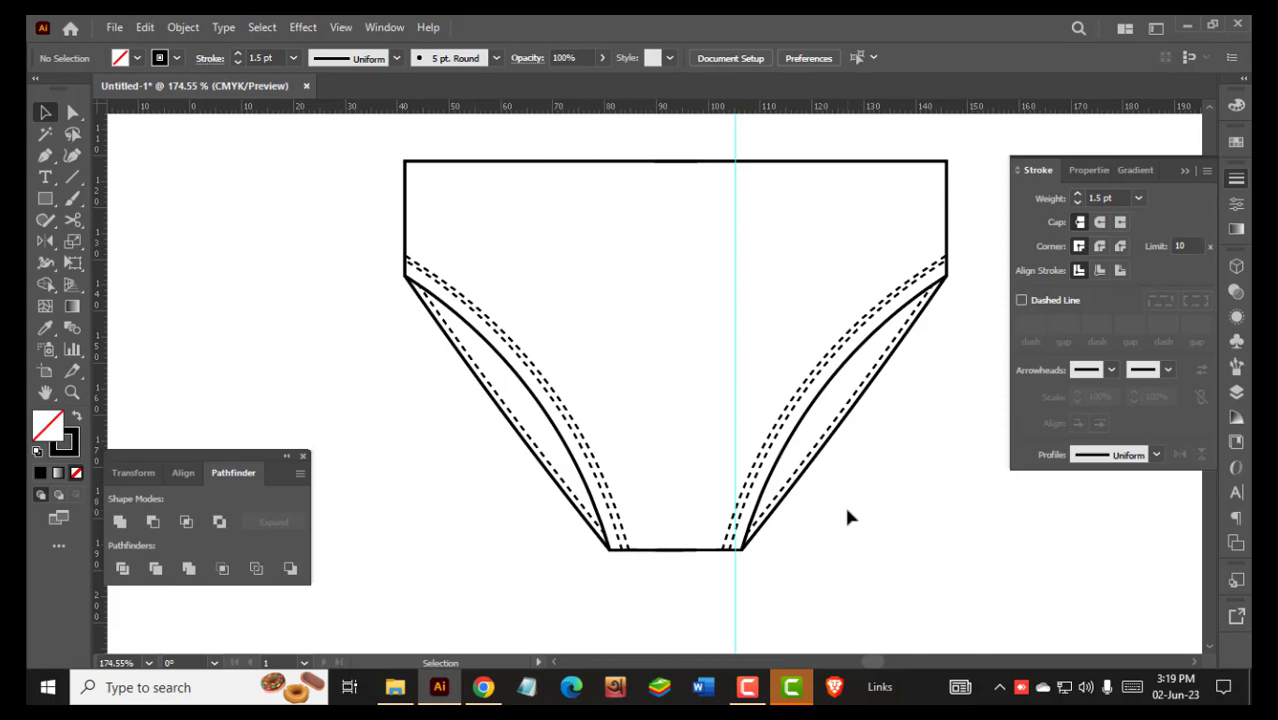
# Delete the overlapping top edge segments and join the two side endpoints with a single straight line
pyautogui.hotkey('ctrl', 'a')
pyautogui.click(662, 172)
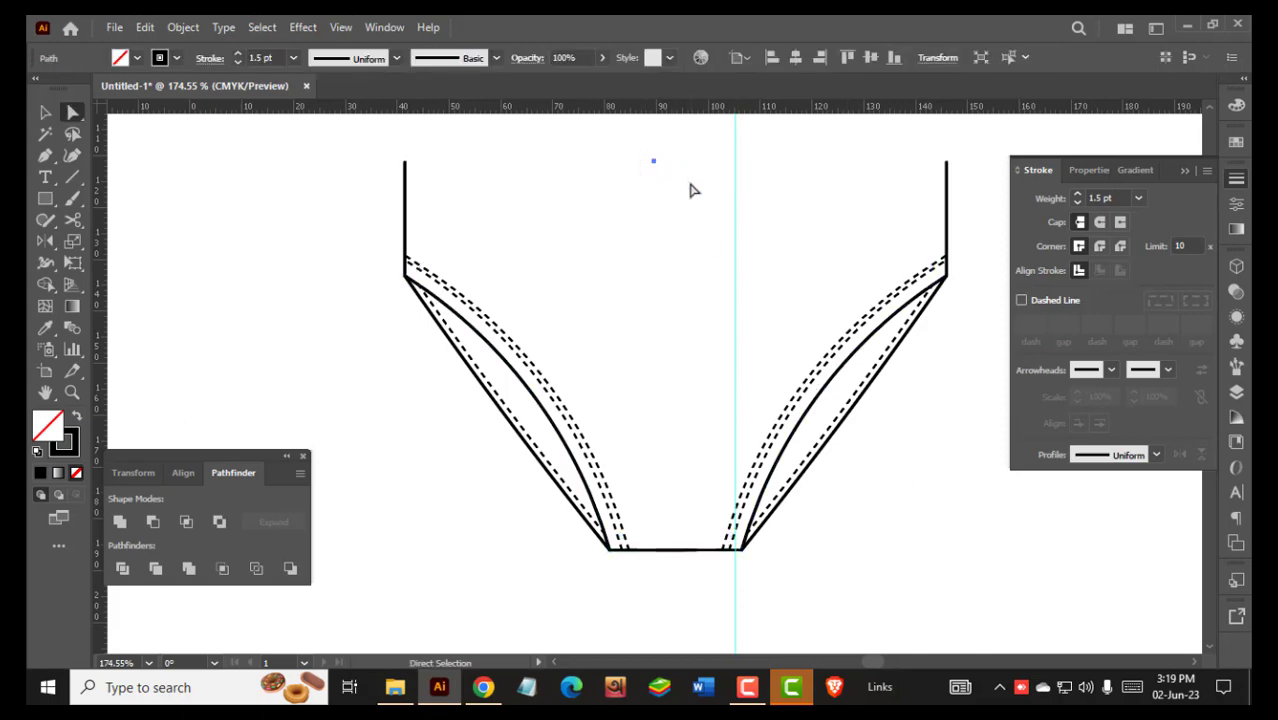
pyautogui.moveTo(939, 172); pyautogui.dragTo(950, 174)
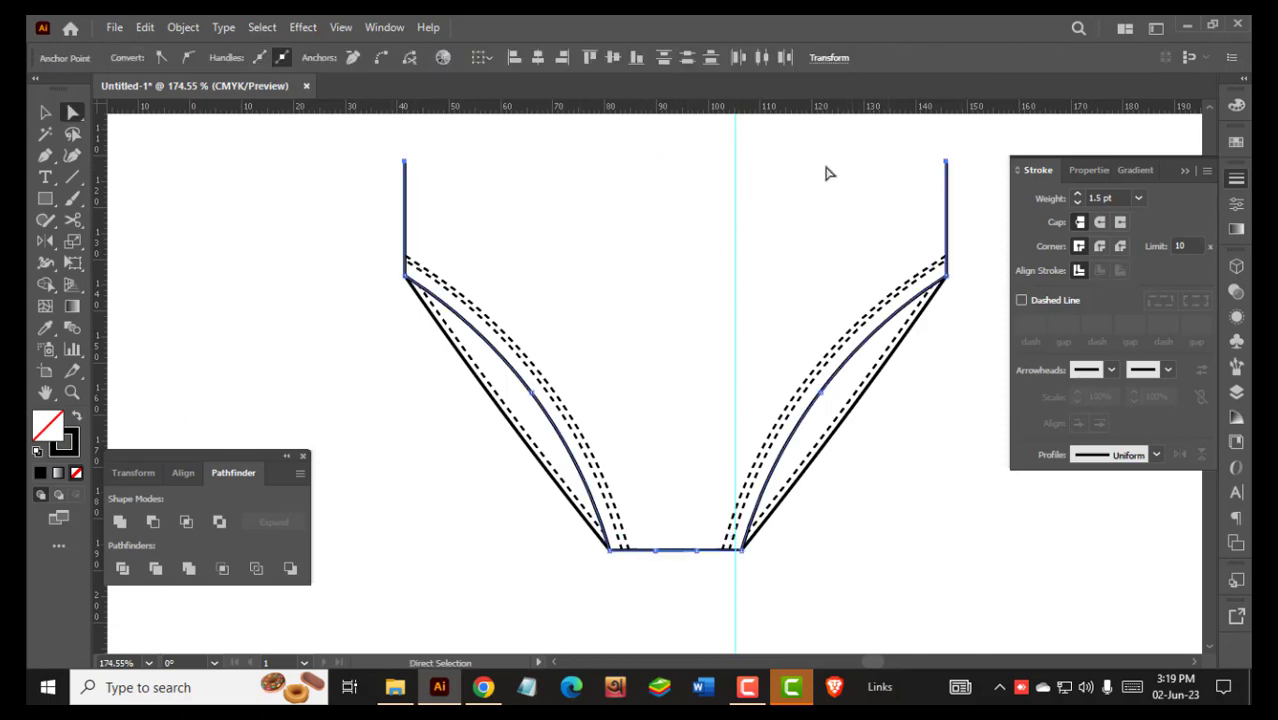
pyautogui.rightClick(826, 173)
pyautogui.click(852, 300)
# Delete the overlapping bottom edge segments and join the two leg curve endpoints with one straight line
pyautogui.click(656, 567)
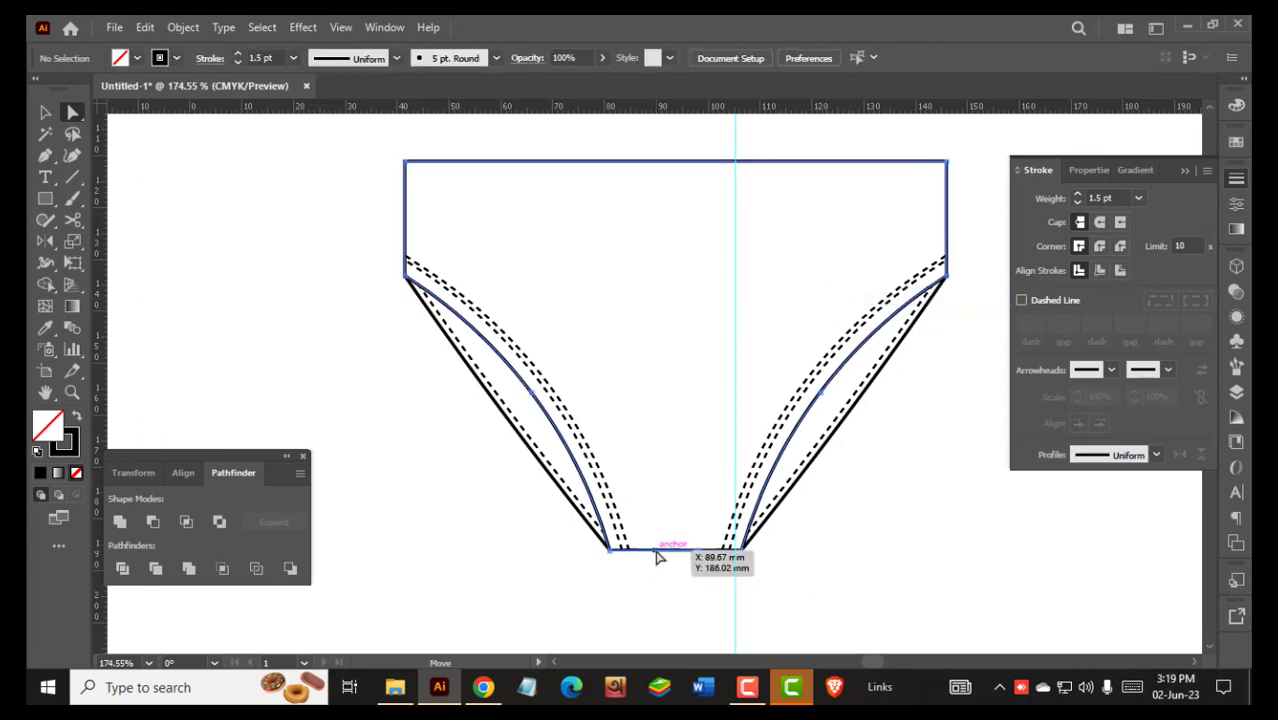
pyautogui.click(655, 550)
pyautogui.press('Delete')
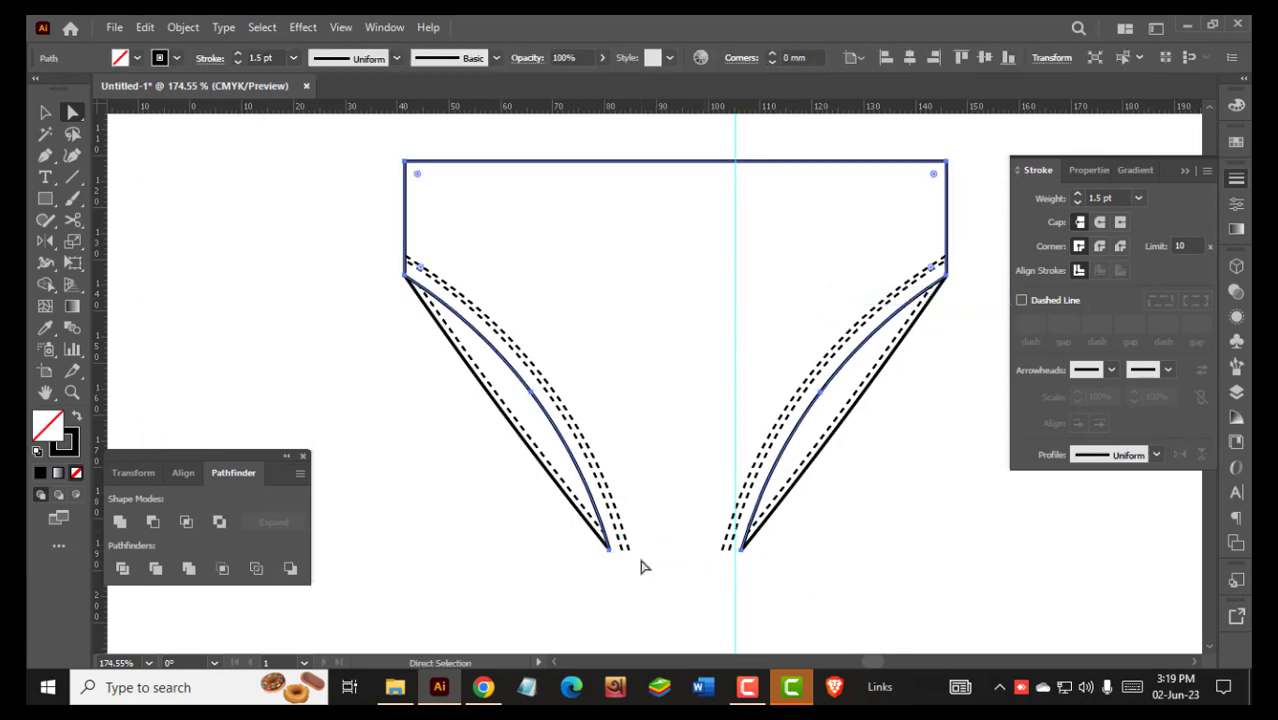
pyautogui.click(632, 566)
pyautogui.press('v')
pyautogui.click(583, 473)
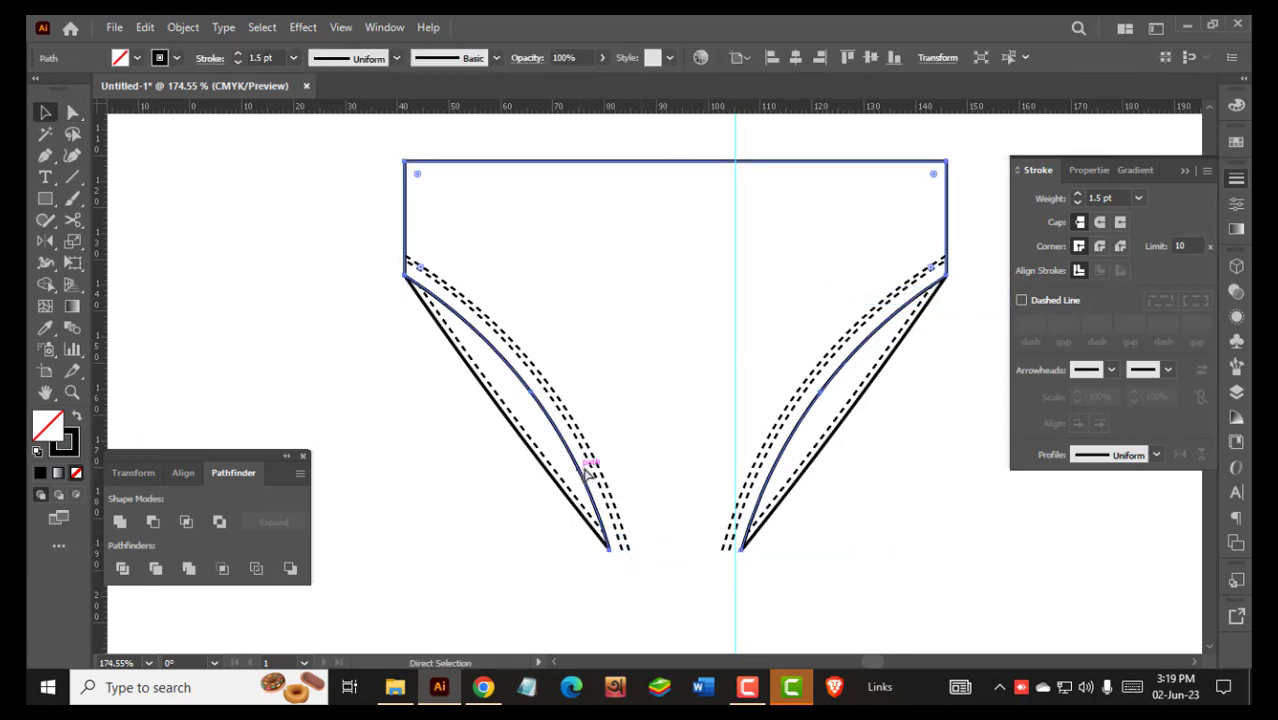
pyautogui.rightClick(714, 464)
pyautogui.click(760, 429)
pyautogui.click(665, 578)
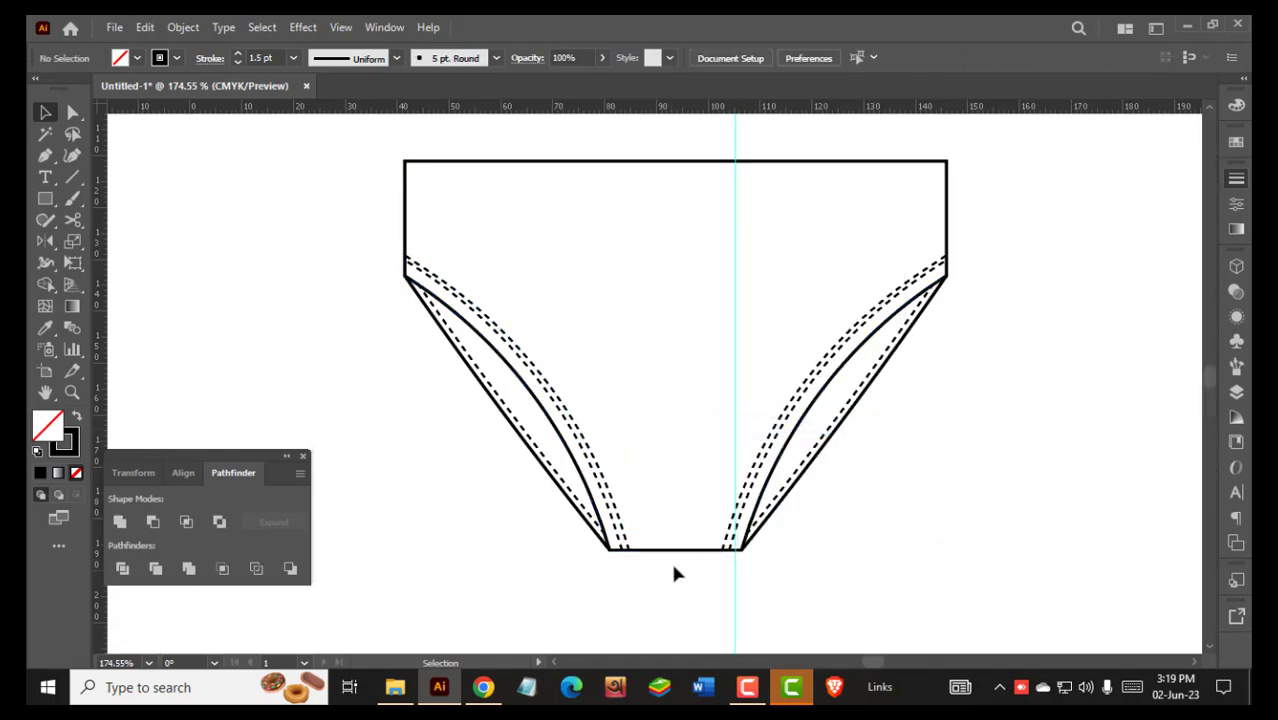
# Copy the bottom edge, paste it in front and place the copy slightly above the original
pyautogui.press('Tab')
pyautogui.press('z')
pyautogui.moveTo(650, 542); pyautogui.dragTo(756, 551)
pyautogui.press('a')
pyautogui.moveTo(606, 532); pyautogui.dragTo(651, 503)
pyautogui.hotkey('ctrl', 'c')
pyautogui.hotkey('ctrl', 'f')
pyautogui.hotkey('ctrl', 'c')
pyautogui.hotkey('ctrl', 'f')
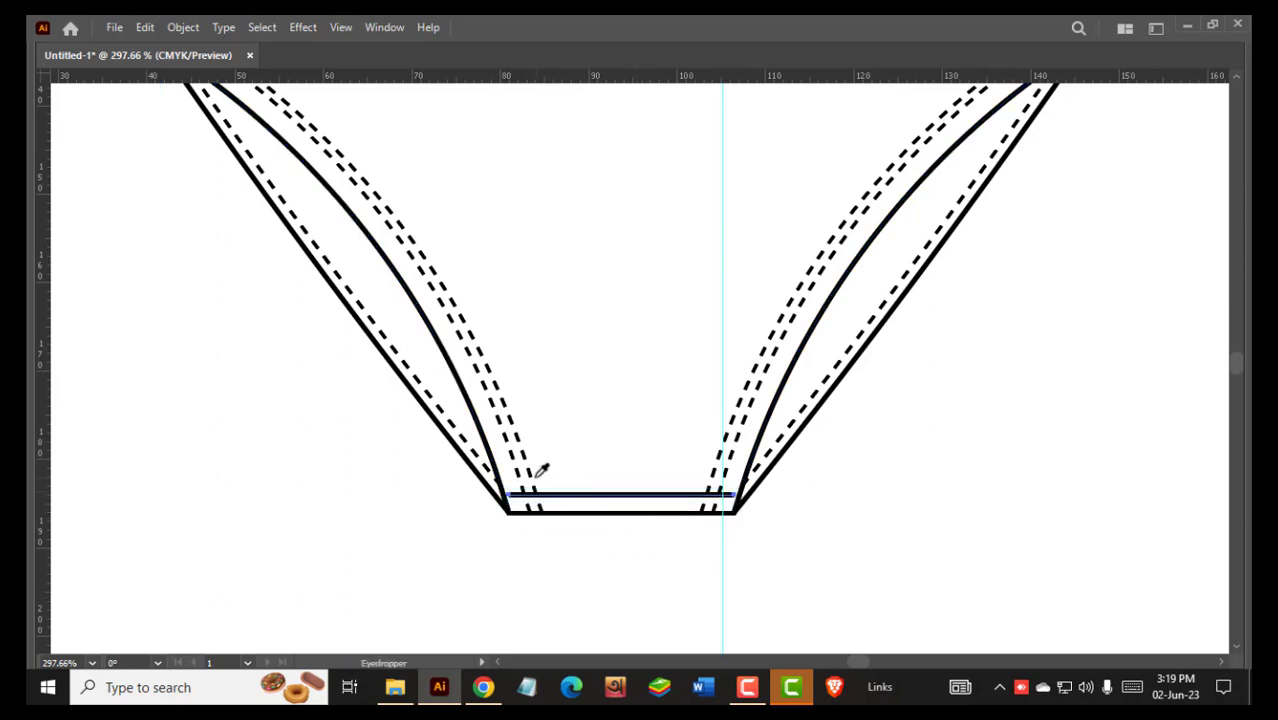
# Give the copied bottom line the dashed stitch style and extend both its ends to the leg curves
pyautogui.click(536, 476)
pyautogui.click(681, 484)
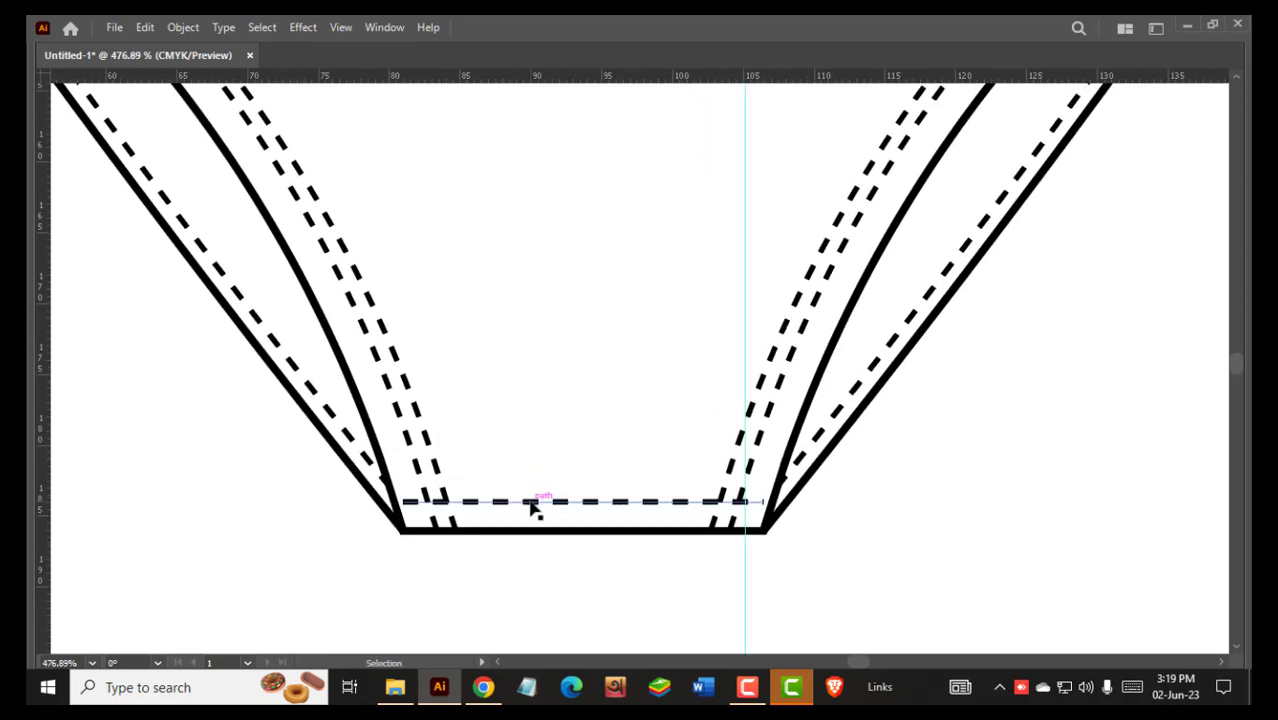
pyautogui.moveTo(409, 508); pyautogui.dragTo(400, 506)
pyautogui.moveTo(764, 503); pyautogui.dragTo(777, 507)
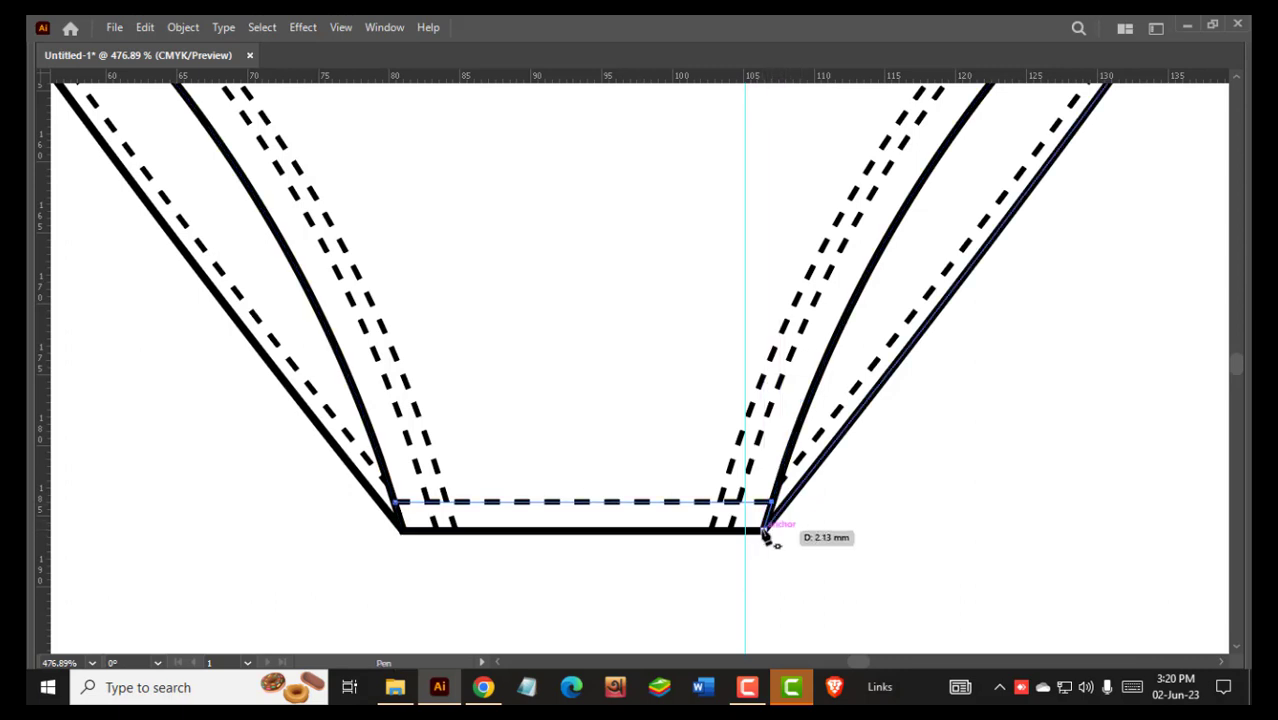
# Close the dashed line into a narrow band with the Pen tool, passing through both lower corners of the garment
pyautogui.click(760, 531)
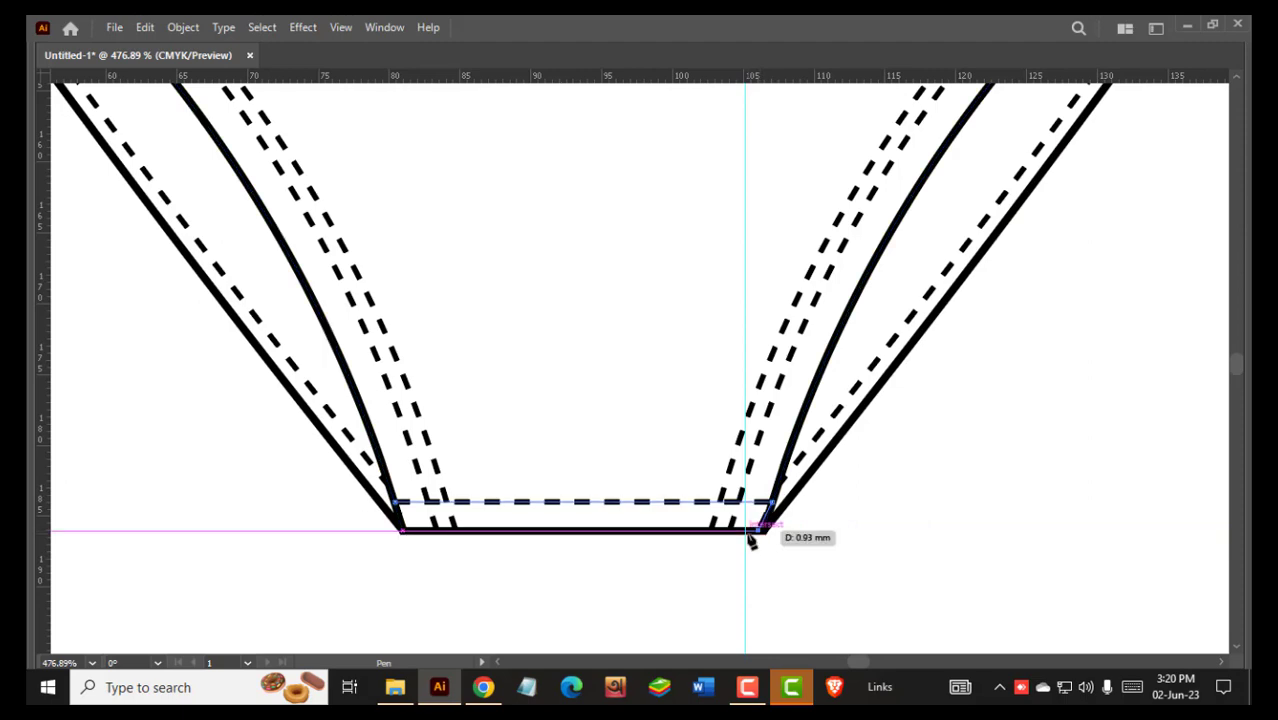
pyautogui.click(403, 531)
pyautogui.click(395, 502)
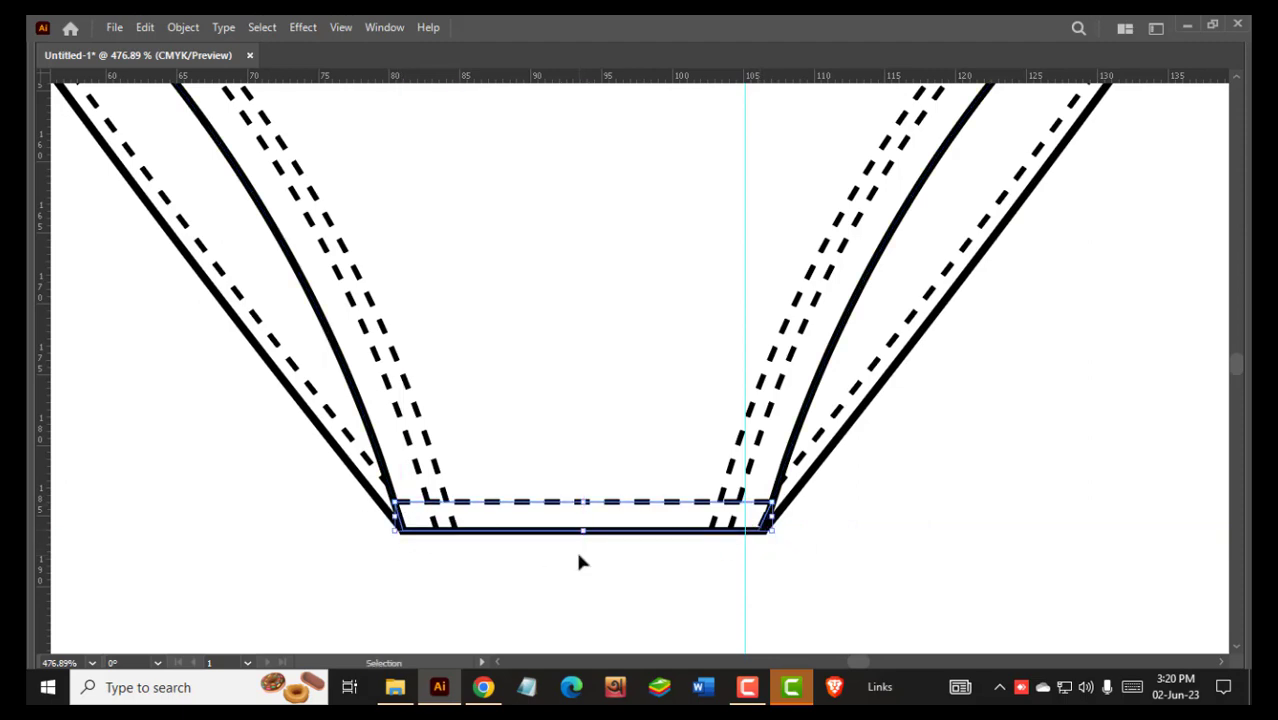
pyautogui.press('v')
# Fill the closed dashed band with white to cover the ends of the leg stitch lines
pyautogui.press('Tab')
pyautogui.click(1237, 105)
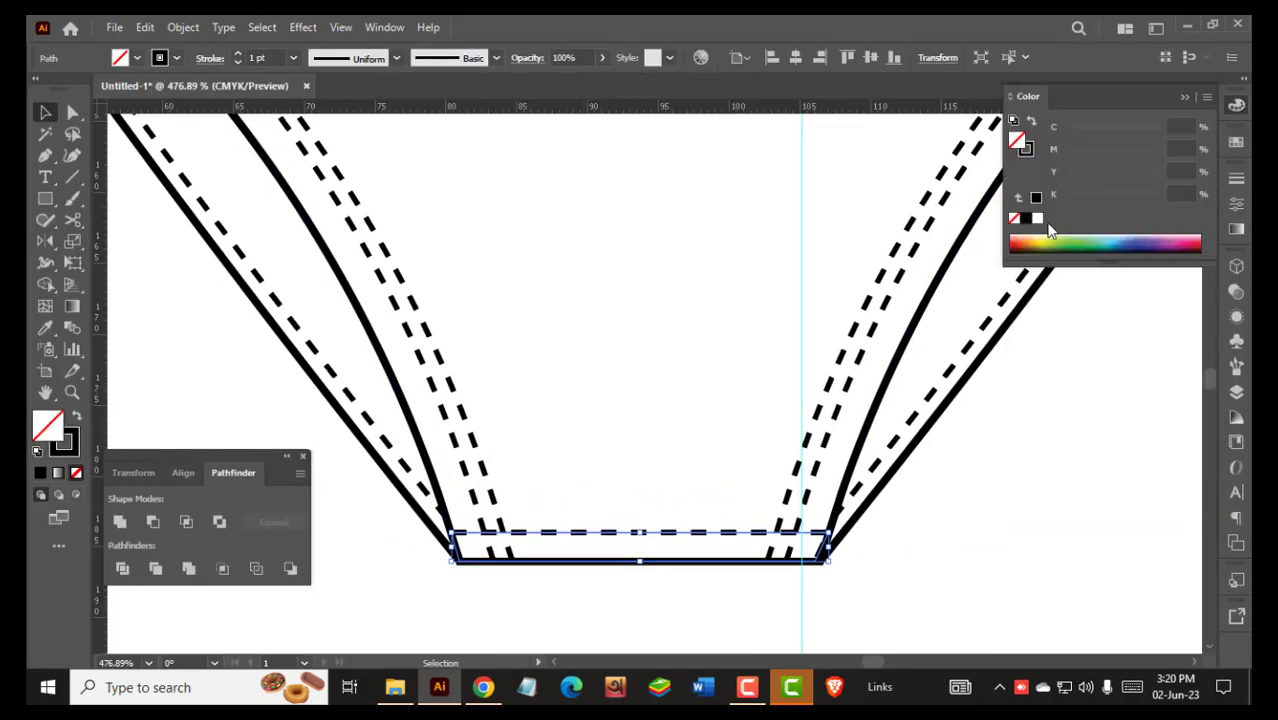
pyautogui.click(1037, 218)
pyautogui.click(1012, 450)
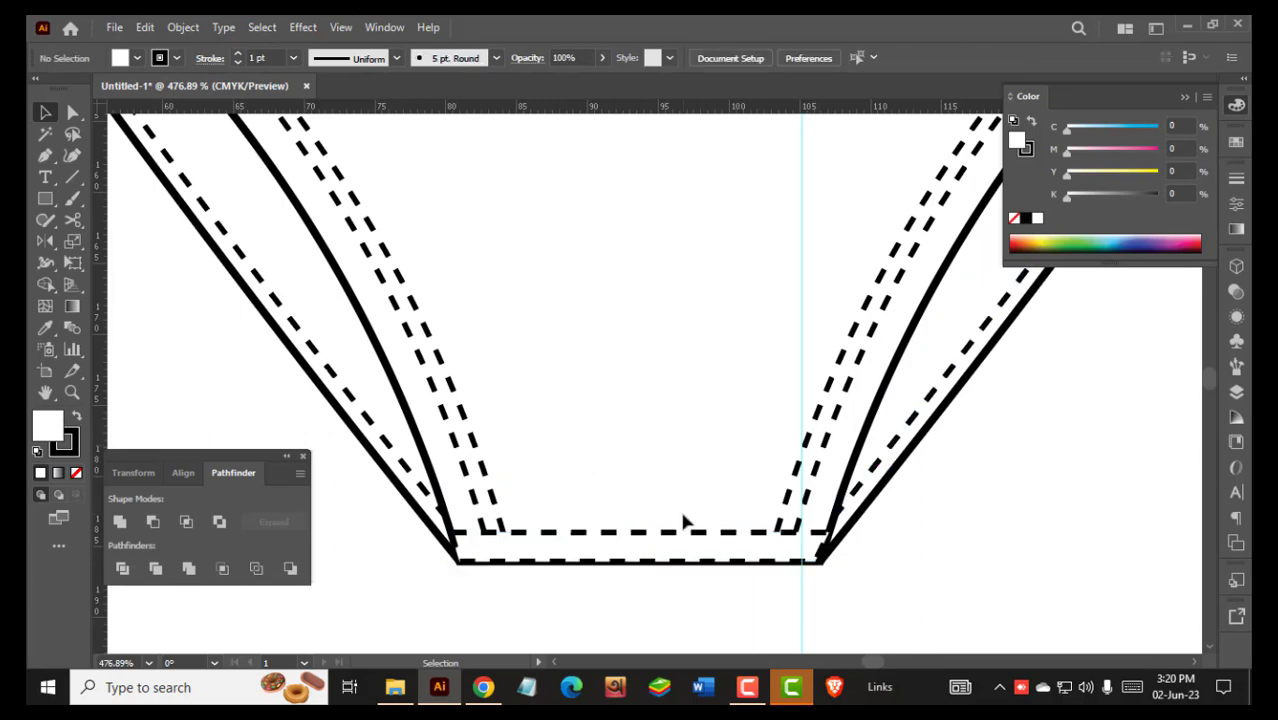
# Delete the lowest dashed segment of the white band while keeping its upper stitch line
pyautogui.press('a')
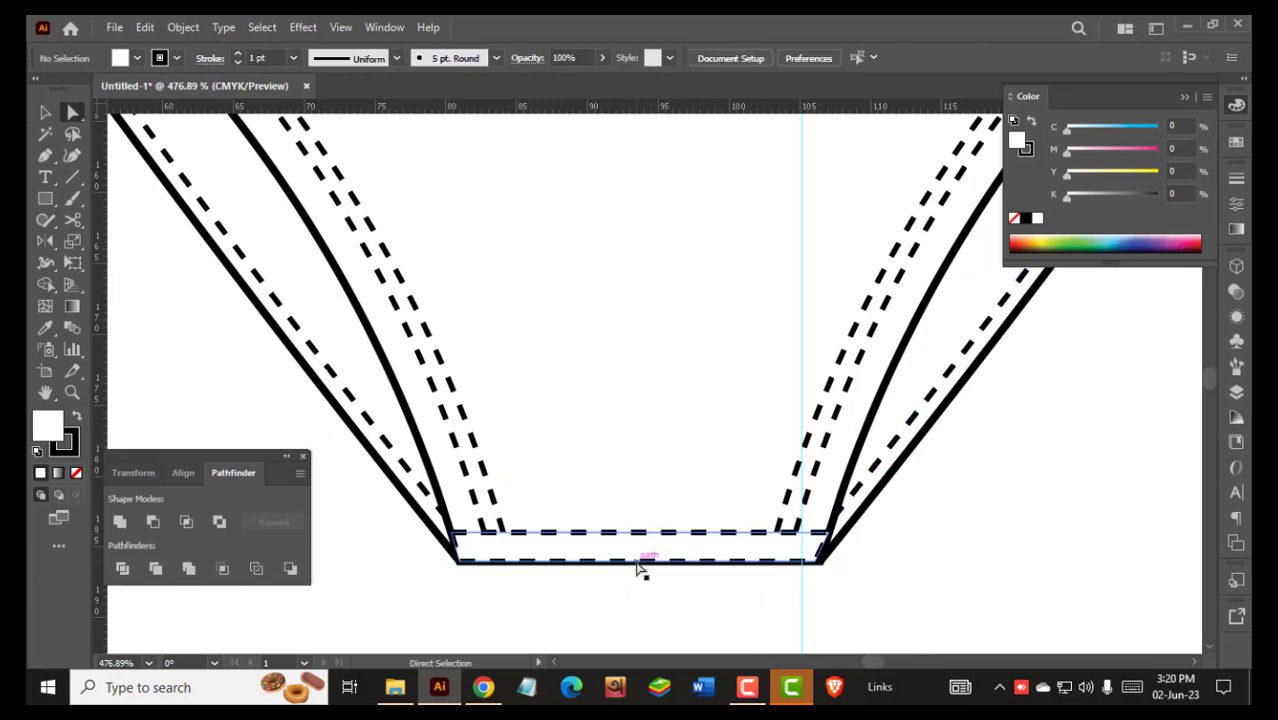
pyautogui.click(750, 533)
pyautogui.press('Delete')
pyautogui.click(690, 562)
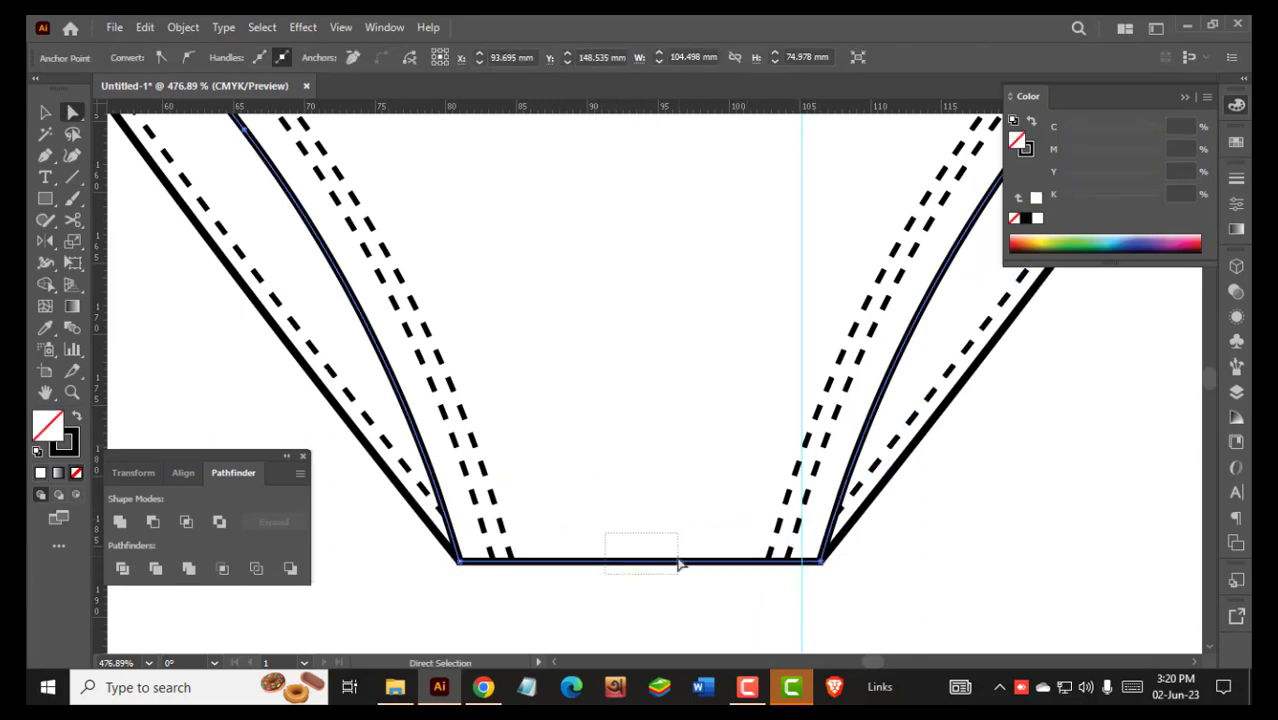
pyautogui.click(655, 621)
pyautogui.click(668, 562)
pyautogui.hotkey('ctrl', 'z')
pyautogui.click(656, 588)
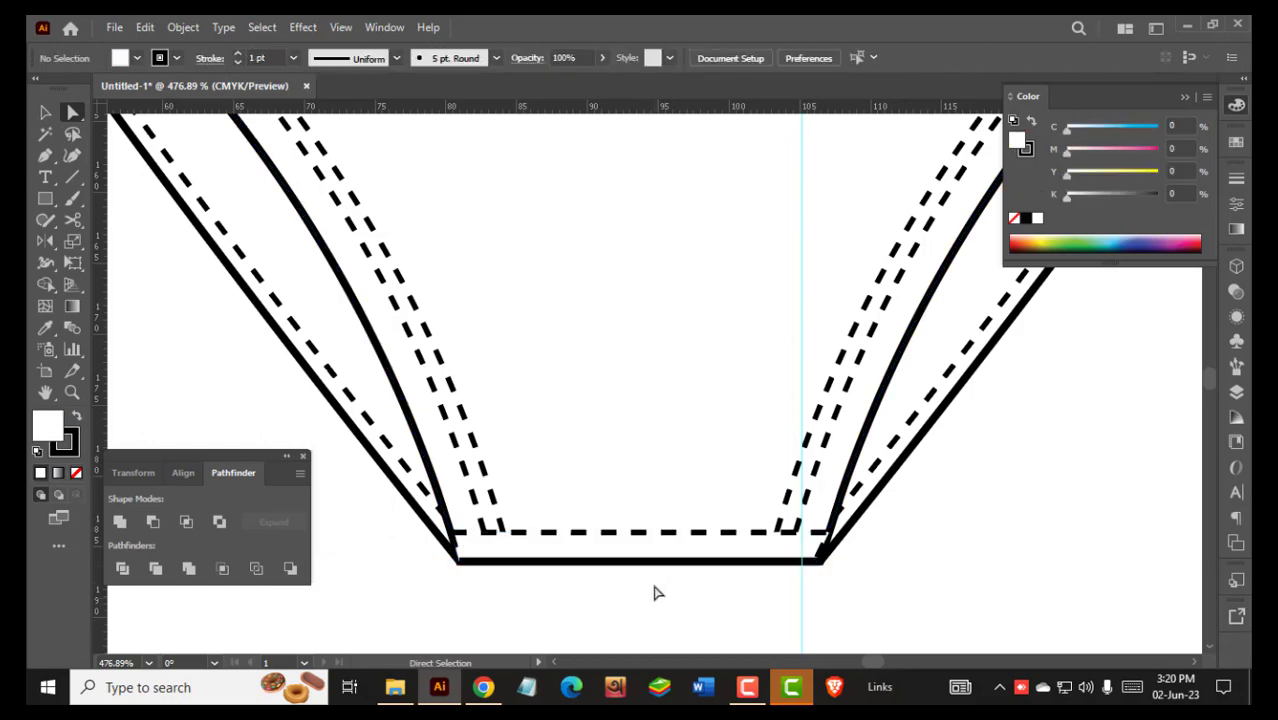
# Duplicate the dashed bottom stitch line just below itself to make a double row of stitching
pyautogui.keyDown('ctrl'); pyautogui.keyDown('alt'); pyautogui.click(627, 463); pyautogui.keyUp('alt'); pyautogui.keyUp('ctrl')
pyautogui.keyDown('ctrl'); pyautogui.keyDown('alt'); pyautogui.click(640, 340); pyautogui.keyUp('alt'); pyautogui.keyUp('ctrl')
pyautogui.keyDown('ctrl'); pyautogui.keyDown('alt'); pyautogui.click(640, 336); pyautogui.keyUp('alt'); pyautogui.keyUp('ctrl')
pyautogui.keyDown('ctrl'); pyautogui.keyDown('alt'); pyautogui.click(640, 336); pyautogui.keyUp('alt'); pyautogui.keyUp('ctrl')
pyautogui.scroll(2, 753, 373)
pyautogui.press('v')
pyautogui.click(755, 421)
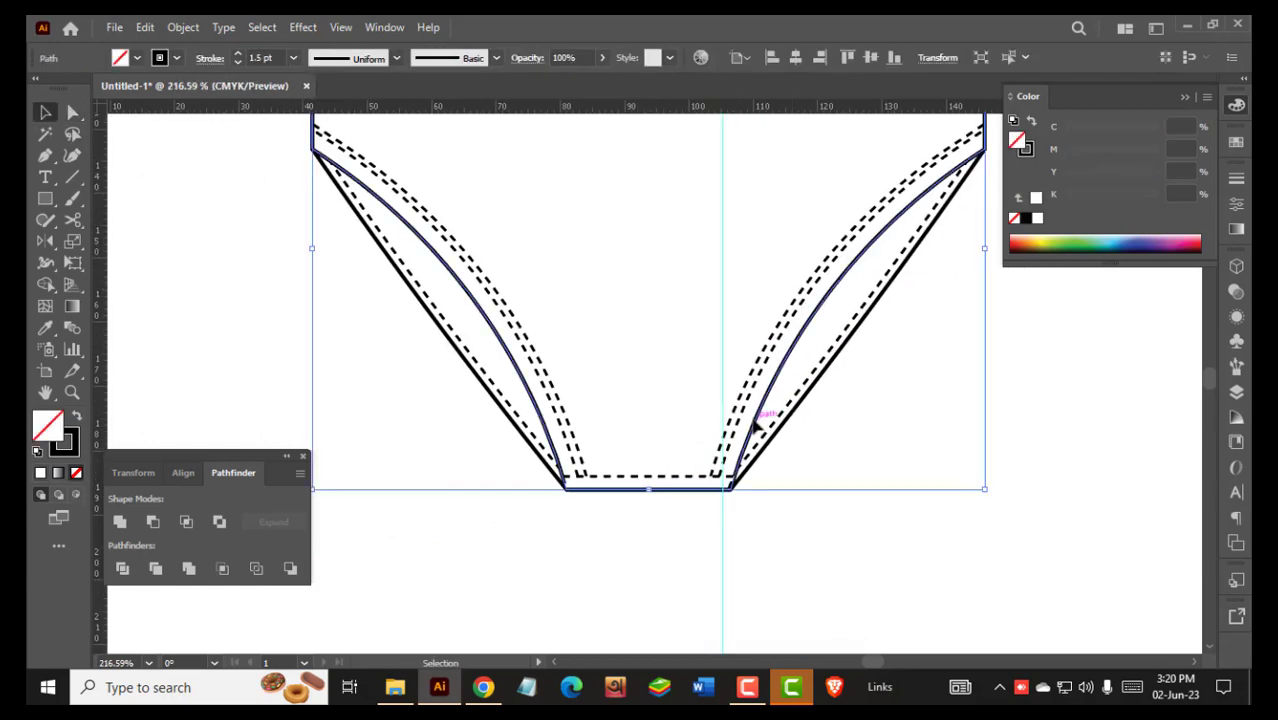
pyautogui.click(787, 331)
pyautogui.press('Tab')
pyautogui.moveTo(787, 331); pyautogui.dragTo(833, 497)
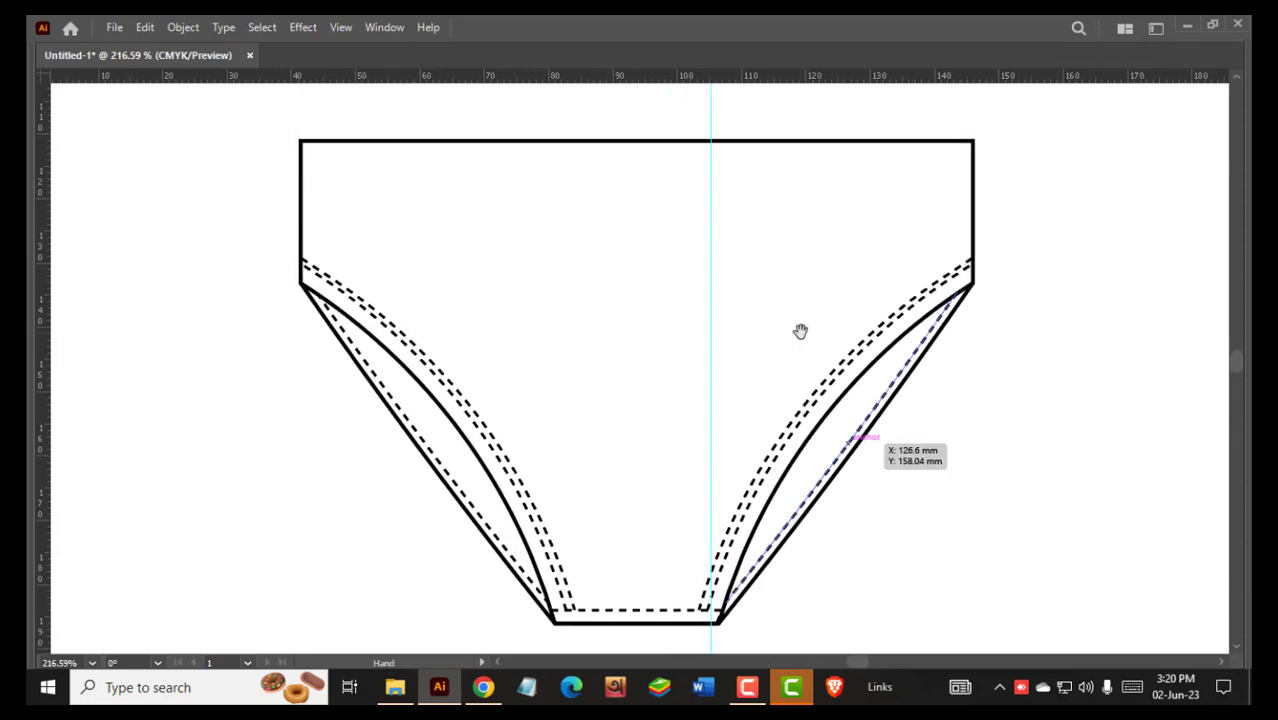
pyautogui.scroll(2, 615, 635)
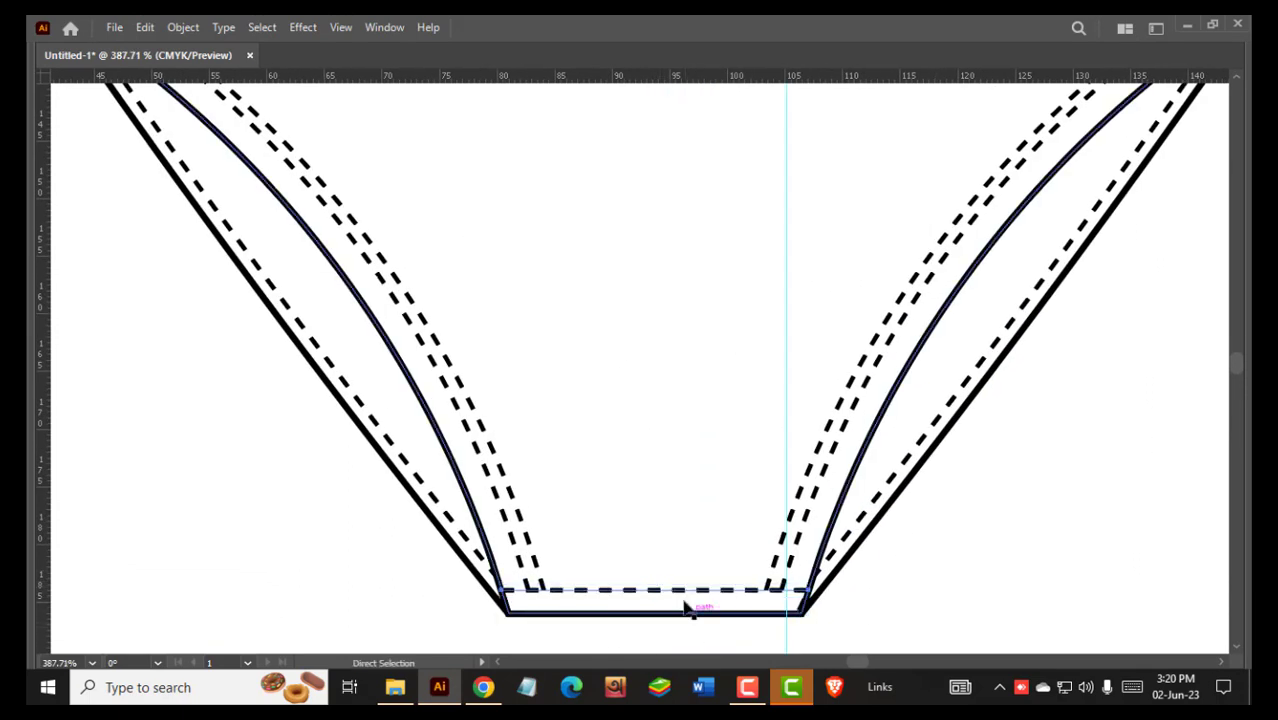
pyautogui.moveTo(683, 590); pyautogui.dragTo(683, 598)
pyautogui.moveTo(935, 480); pyautogui.dragTo(635, 531)
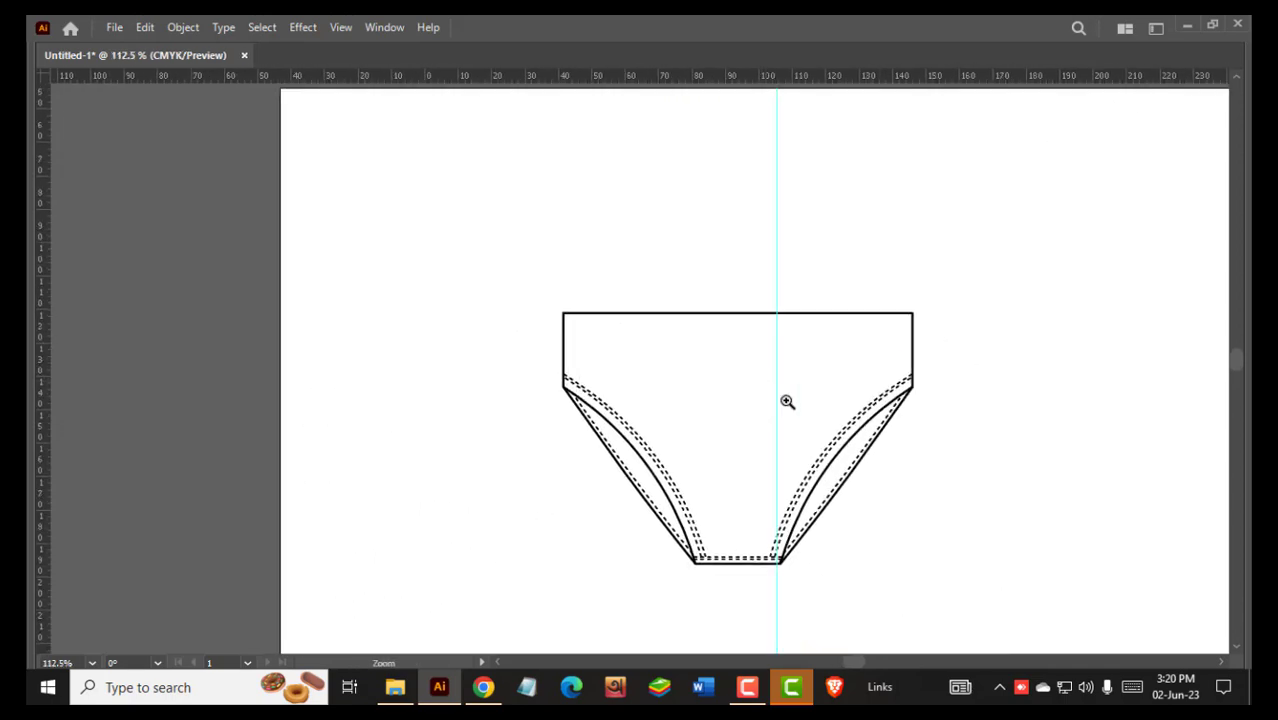
pyautogui.press('a')
pyautogui.moveTo(476, 254); pyautogui.dragTo(948, 312)
pyautogui.press('z')
pyautogui.moveTo(707, 399); pyautogui.dragTo(785, 398)
pyautogui.press('a')
pyautogui.hotkey('ctrl', ';')
pyautogui.press('Tab')
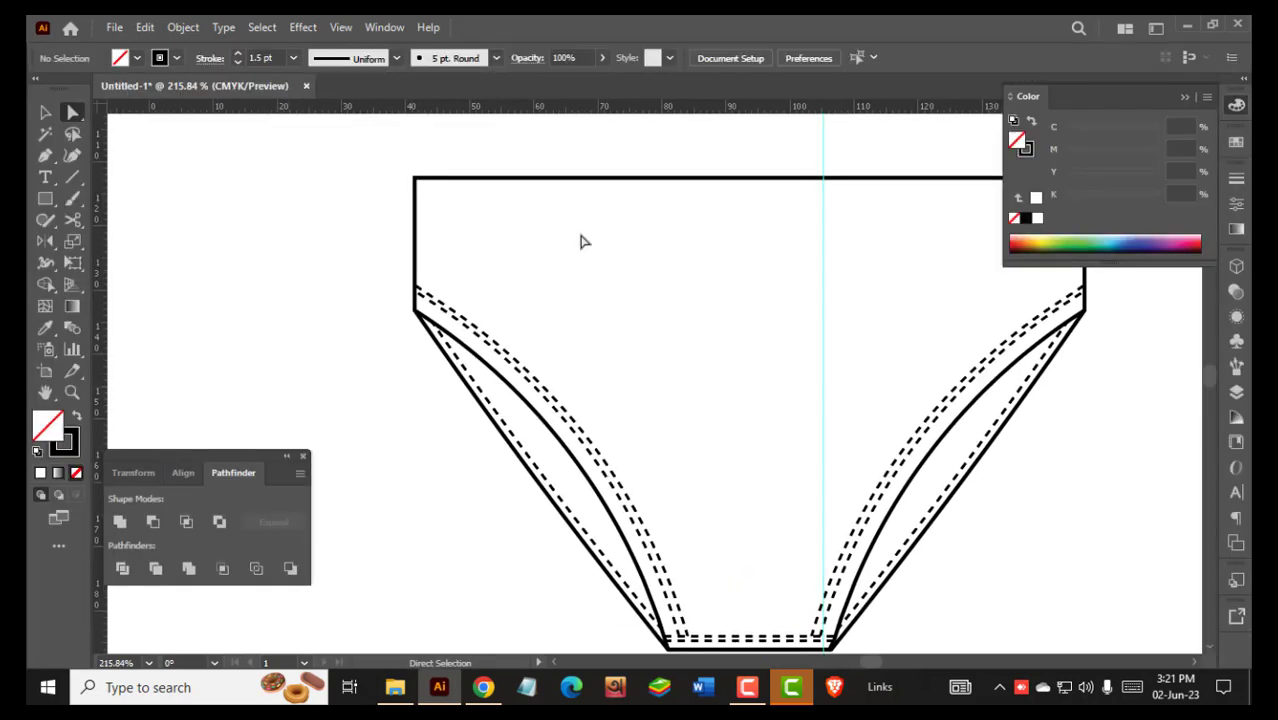
pyautogui.press('v')
pyautogui.click(553, 178)
pyautogui.click(72, 156)
pyautogui.press('Tab')
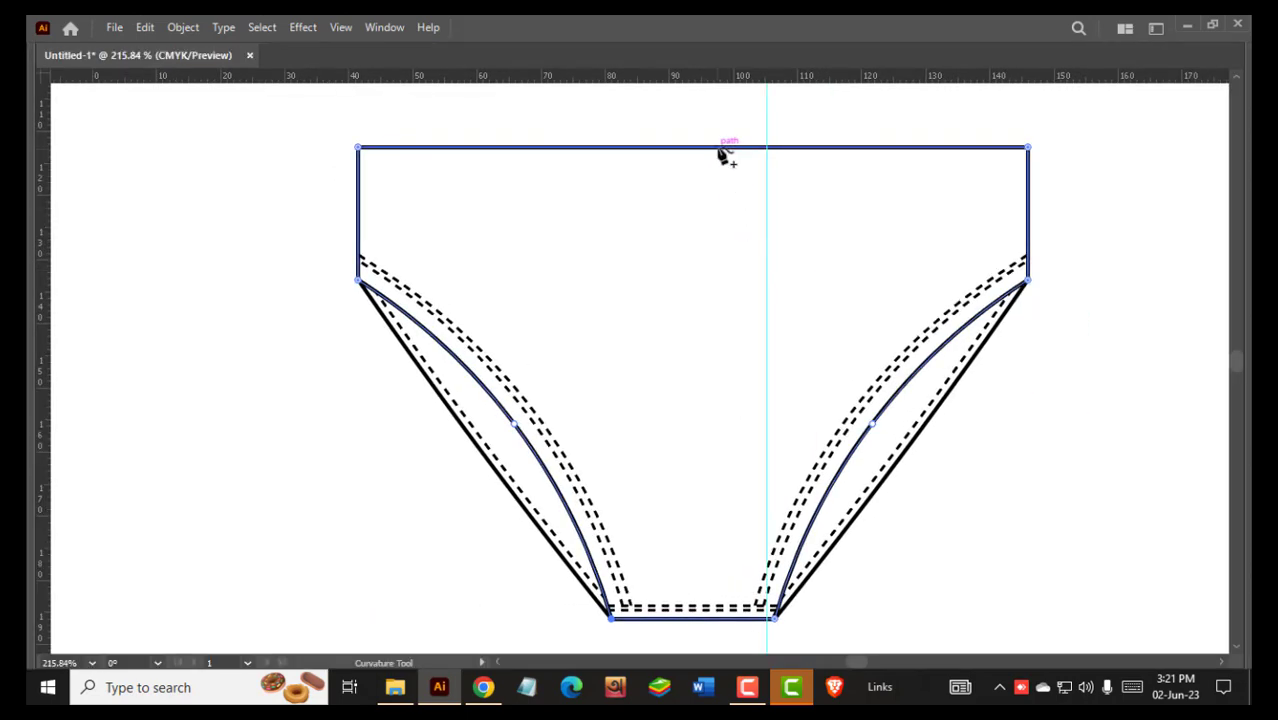
# Remove the off-centre vertical guide from the drawing
pyautogui.press('v')
pyautogui.click(790, 510)
pyautogui.click(341, 28)
pyautogui.moveTo(462, 624)
pyautogui.click(694, 624)
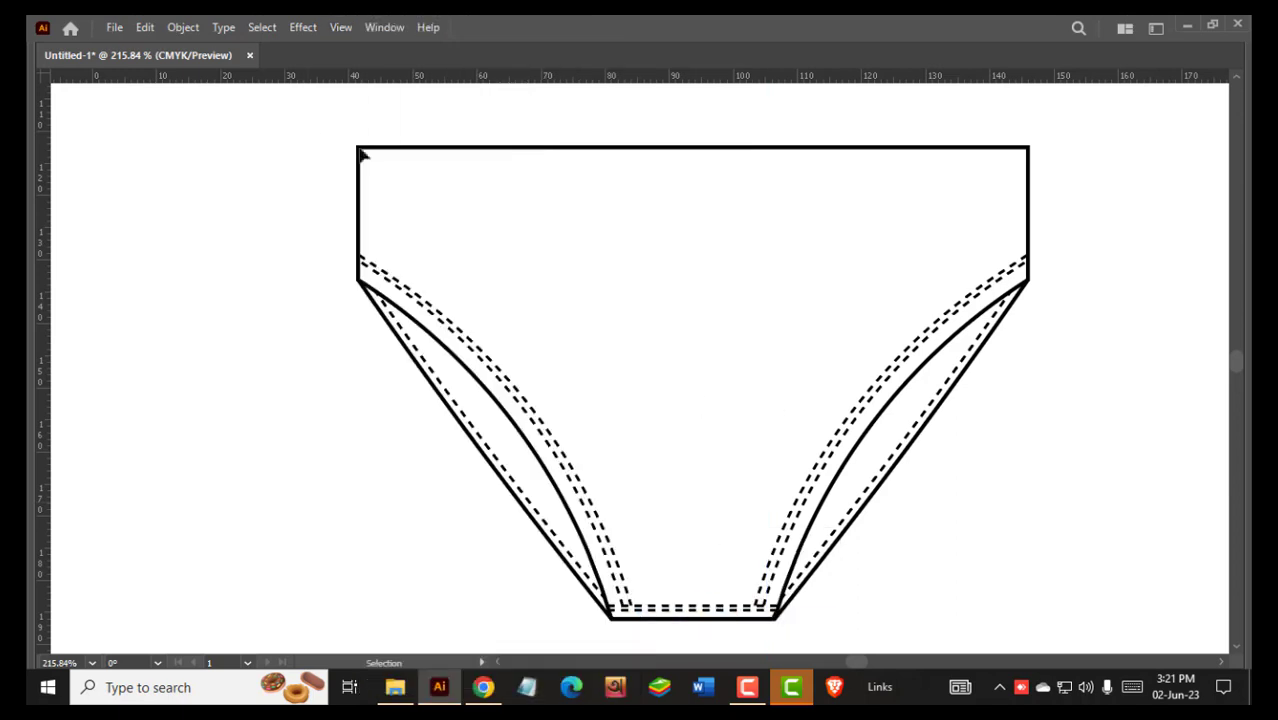
# Try to bend the garment's top edge slightly downward near its middle with the Curvature tool
pyautogui.moveTo(315, 128); pyautogui.dragTo(1093, 633)
pyautogui.press('Tab')
pyautogui.click(745, 180)
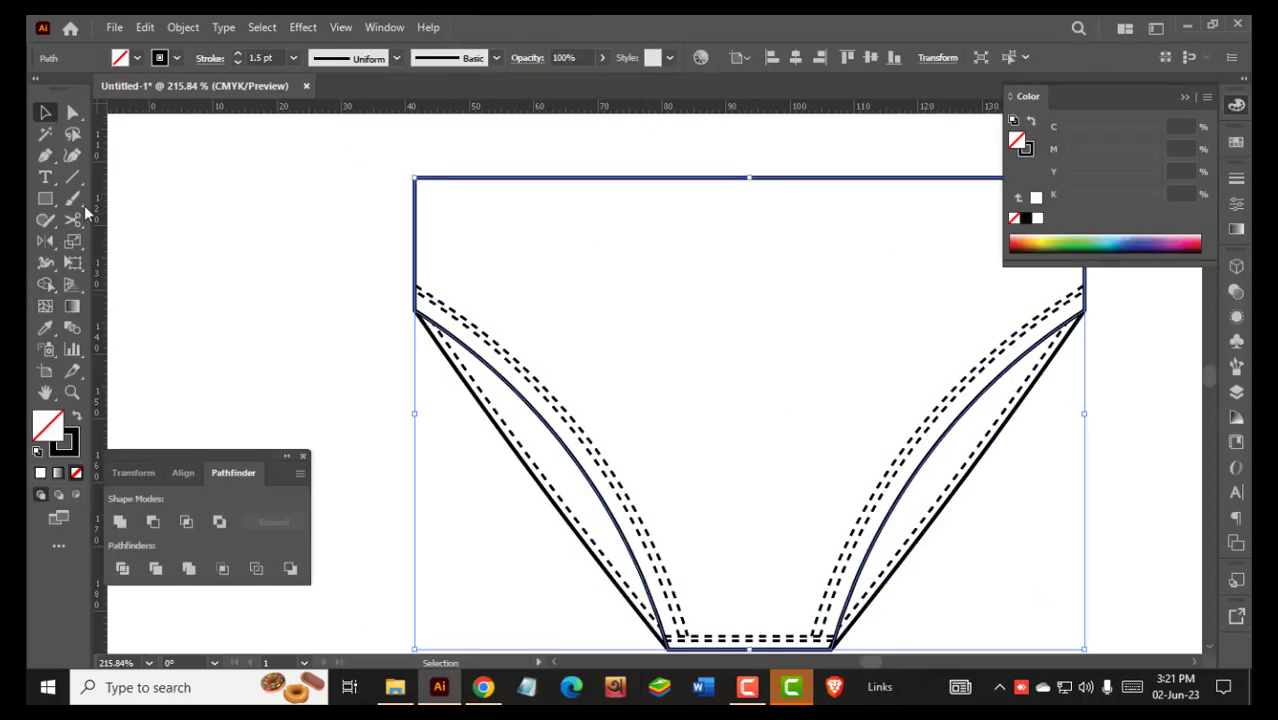
pyautogui.hotkey('shift', '`')
pyautogui.moveTo(766, 180); pyautogui.dragTo(770, 187)
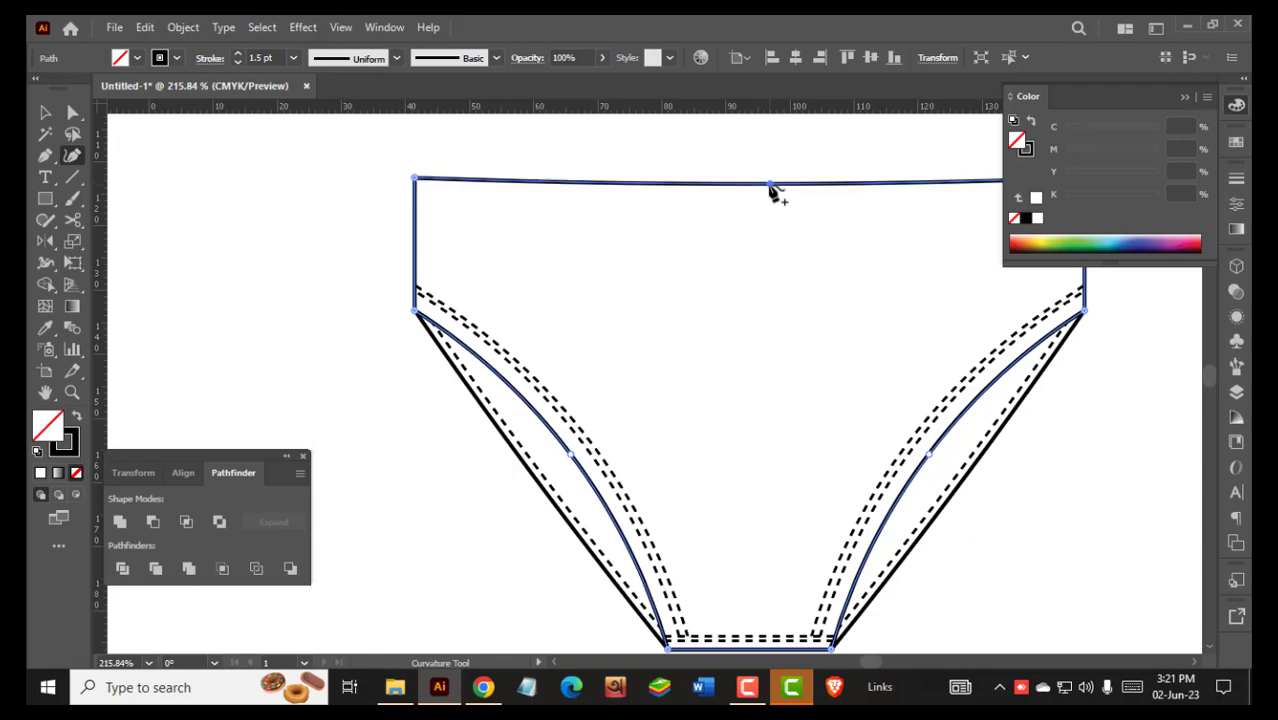
pyautogui.keyDown('ctrl'); pyautogui.click(1021, 520); pyautogui.keyUp('ctrl')
pyautogui.press('Tab')
pyautogui.hotkey('ctrl', 'z')
pyautogui.press('Tab')
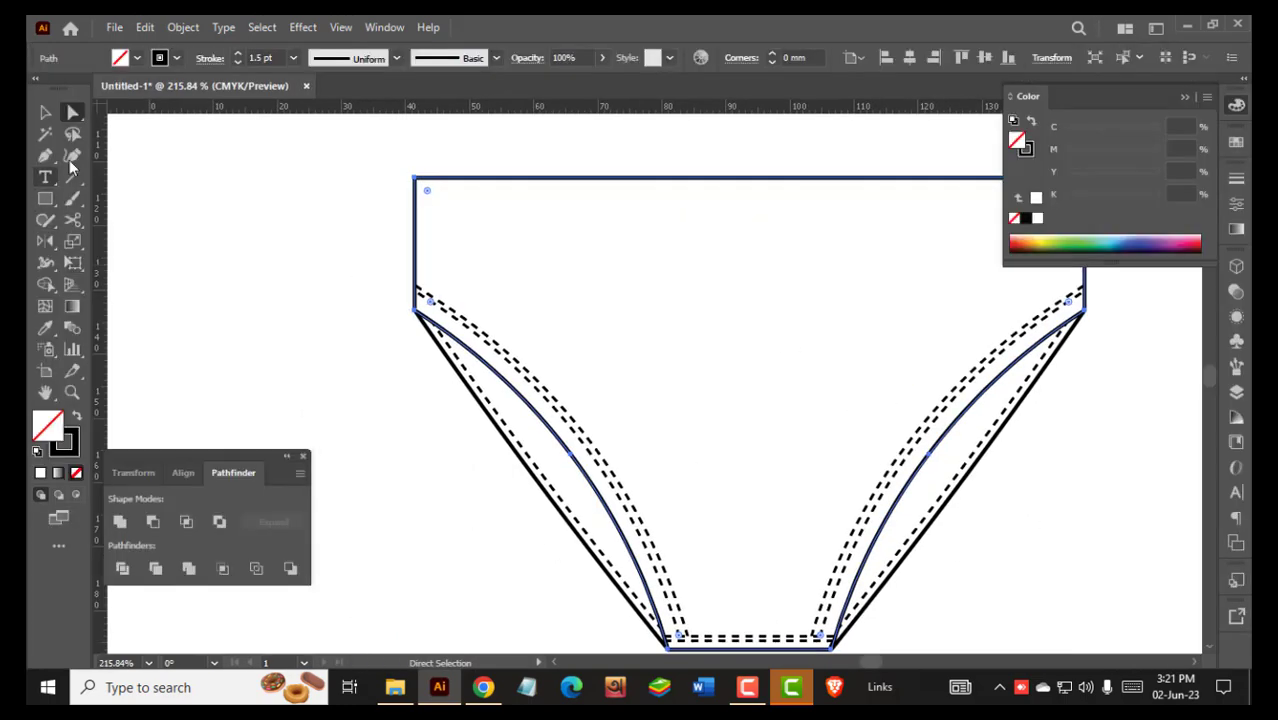
# Place a vertical guide through the midpoint of the garment's top edge
pyautogui.press('Tab')
pyautogui.press('z')
pyautogui.click(774, 192)
pyautogui.click(790, 192)
pyautogui.click(822, 187)
pyautogui.moveTo(754, 76); pyautogui.dragTo(730, 180)
pyautogui.hotkey('ctrl', 'space')
pyautogui.moveTo(843, 236); pyautogui.dragTo(845, 266)
pyautogui.moveTo(766, 249); pyautogui.dragTo(798, 250)
pyautogui.press('Tab')
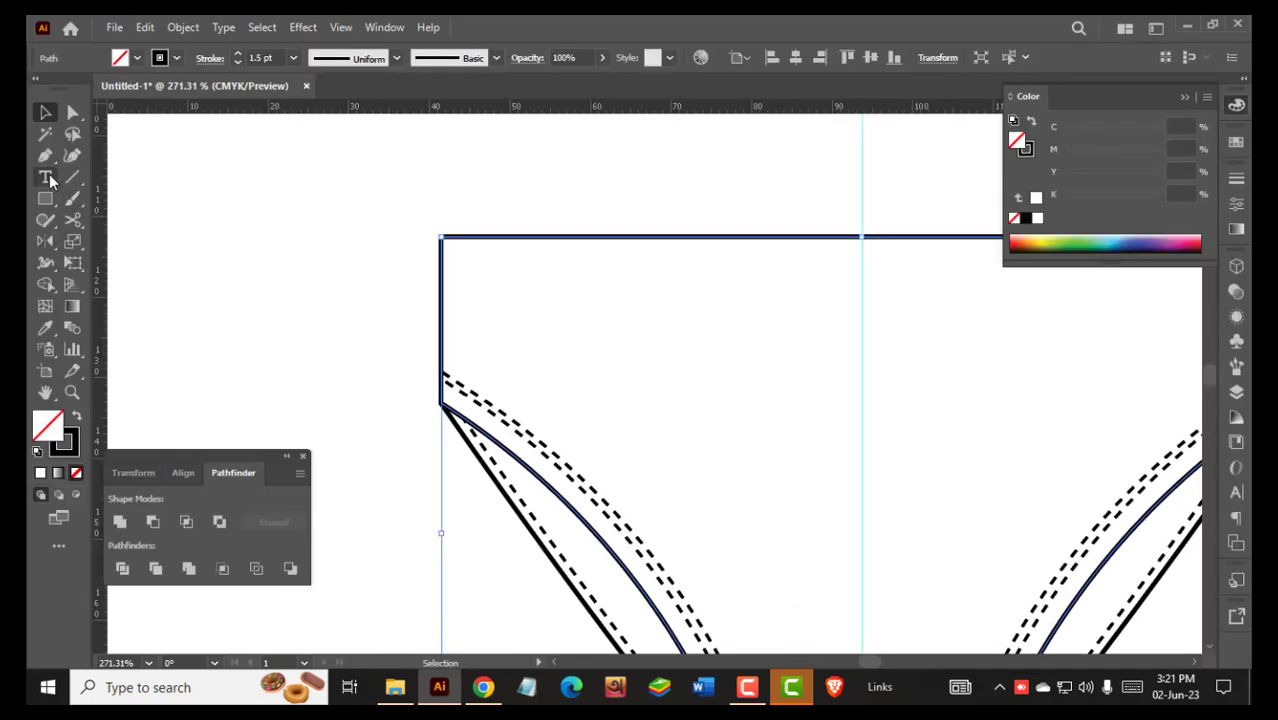
# Curve the top edge slightly downward at the centre guide with the Curvature tool
pyautogui.click(48, 180)
pyautogui.press('Tab')
pyautogui.hotkey('ctrl', 'space')
pyautogui.moveTo(771, 173); pyautogui.dragTo(665, 279)
pyautogui.hotkey('ctrl', 'space')
pyautogui.keyDown('ctrl'); pyautogui.click(1011, 229); pyautogui.keyUp('ctrl')
pyautogui.hotkey('ctrl', 'space')
pyautogui.moveTo(753, 228); pyautogui.dragTo(773, 250)
# Copy only the curved top edge and paste the copy in front
pyautogui.press('a')
pyautogui.moveTo(690, 224); pyautogui.dragTo(756, 267)
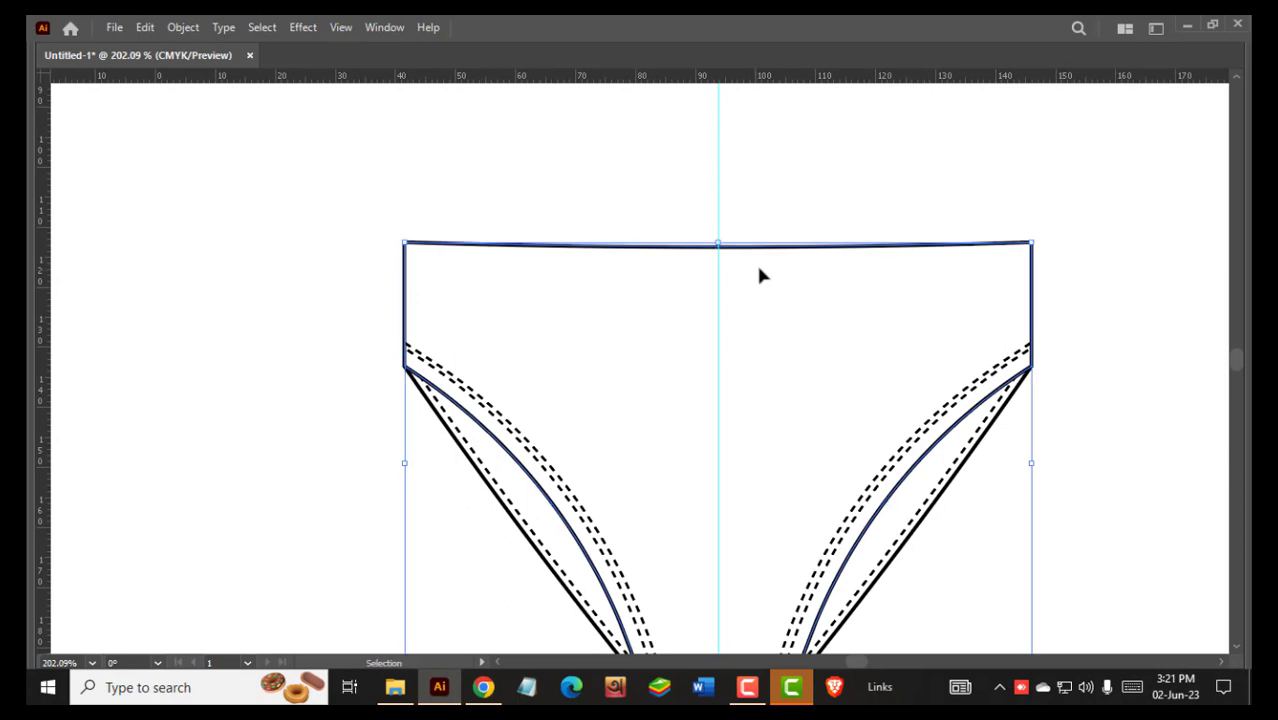
pyautogui.hotkey('ctrl', 'c')
pyautogui.hotkey('ctrl', 'f')
pyautogui.click(796, 213)
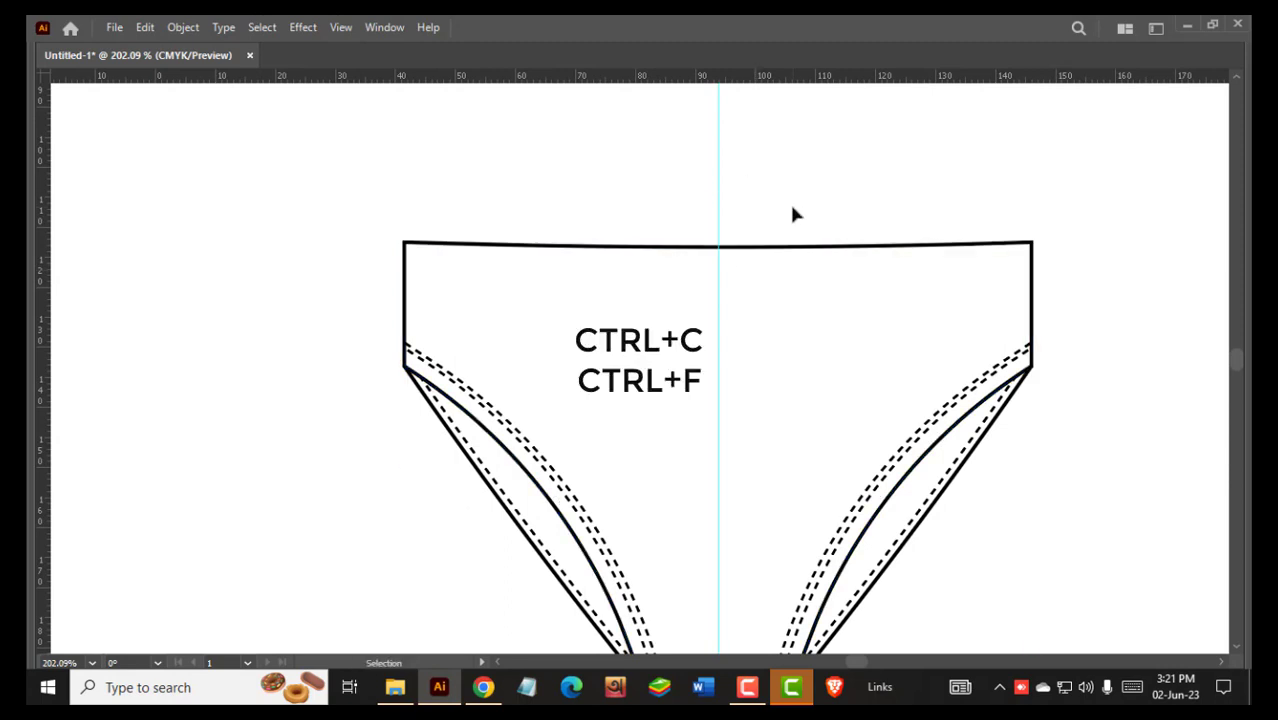
pyautogui.hotkey('ctrl', 'f')
# Thicken the copied top edge to a 19 pt stroke for the waistband
pyautogui.press('Tab')
pyautogui.click(236, 56)
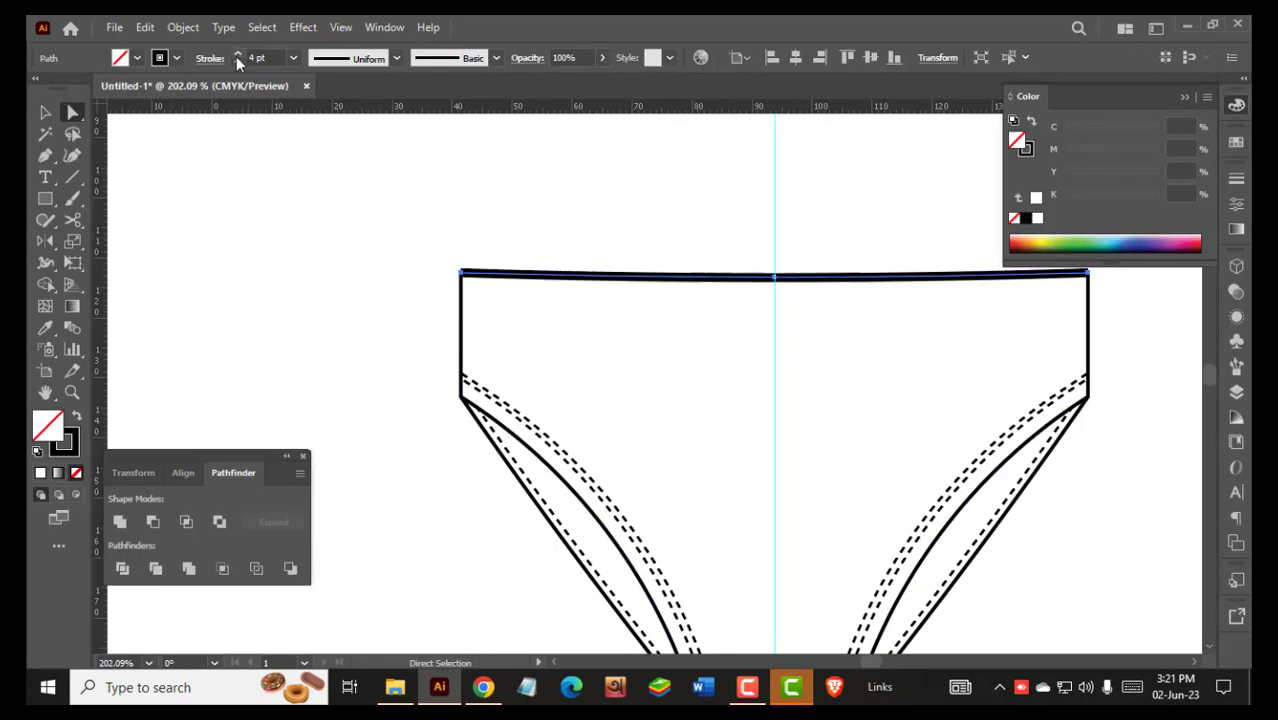
pyautogui.click(235, 62)
pyautogui.click(235, 62)
pyautogui.click(235, 56)
pyautogui.click(235, 56)
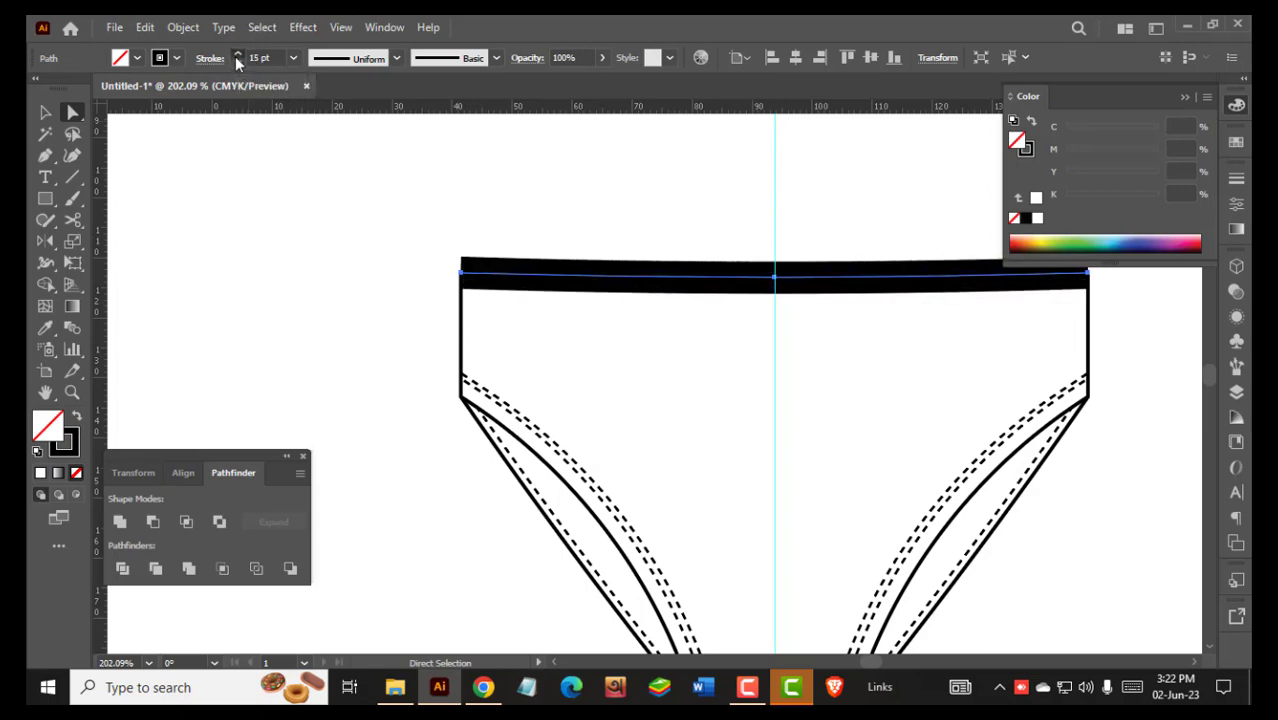
pyautogui.click(235, 56)
# Move the thick waistband line down until its upper side meets the garment's top edge
pyautogui.press('Tab')
pyautogui.press('v')
pyautogui.moveTo(760, 262); pyautogui.dragTo(759, 280)
pyautogui.press('Tab')
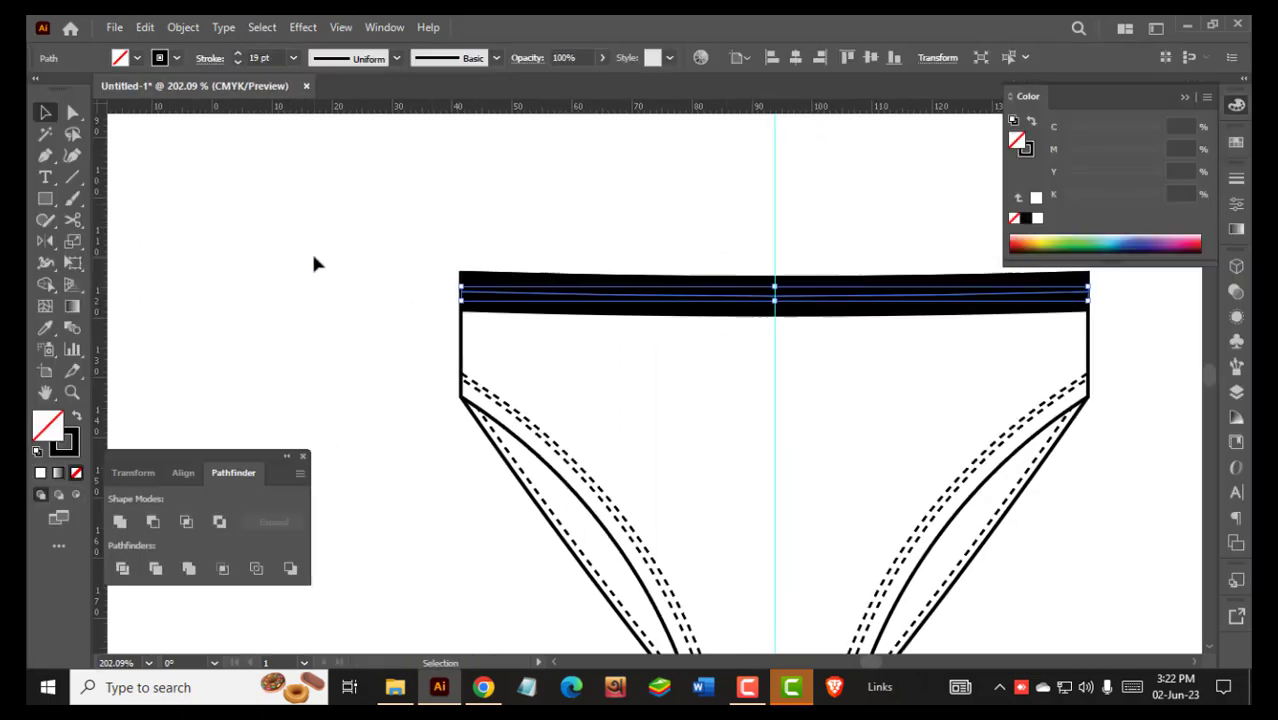
# Convert the thick waistband stroke to an outlined shape and swap its fill and stroke to leave a hollow band
pyautogui.click(184, 27)
pyautogui.click(240, 237)
pyautogui.click(586, 449)
pyautogui.click(75, 418)
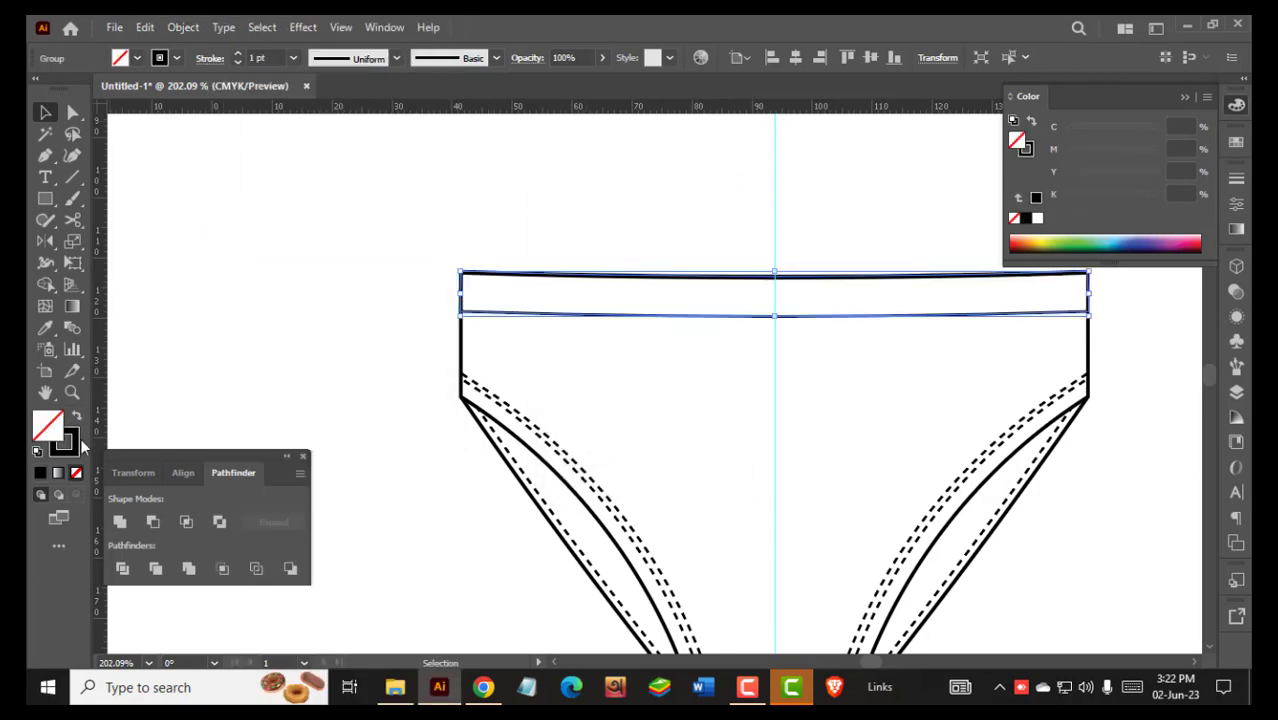
pyautogui.click(76, 450)
# Align the hollow waistband's upper edge with the garment's curved top edge
pyautogui.moveTo(647, 254); pyautogui.dragTo(789, 318)
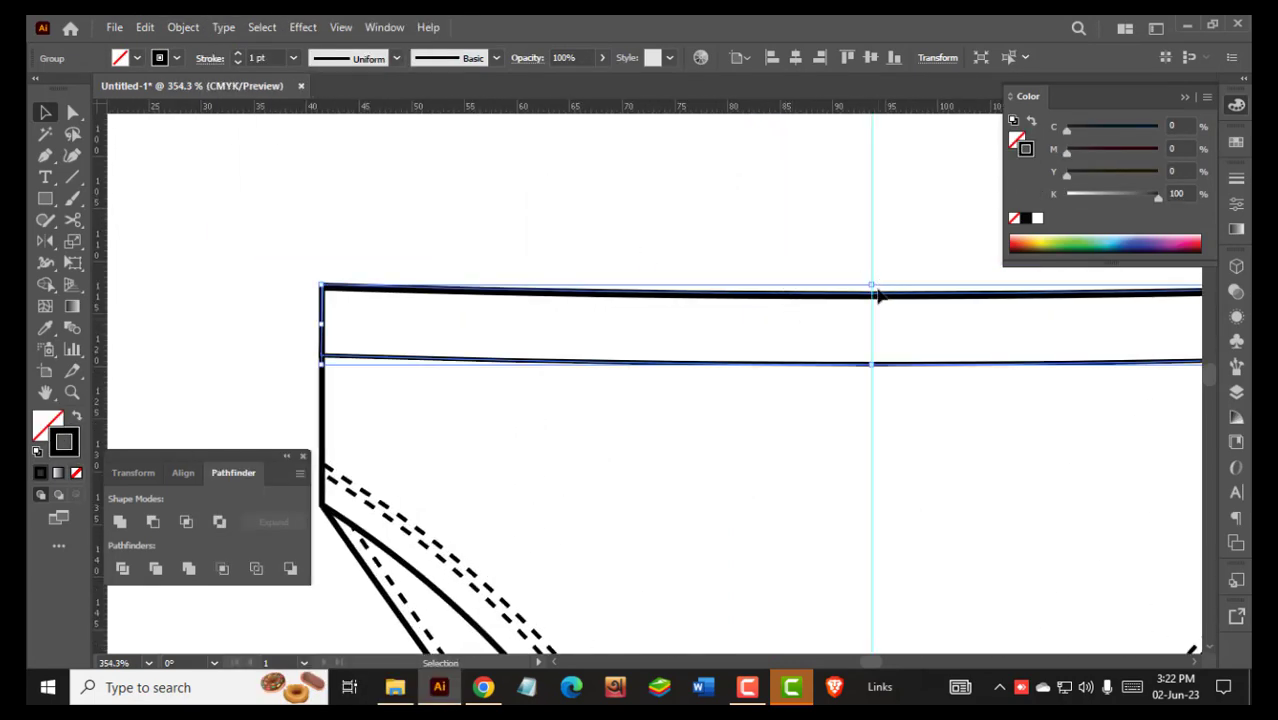
pyautogui.moveTo(875, 286)
pyautogui.mouseDown()
pyautogui.moveTo(814, 286)
pyautogui.moveTo(861, 310)
pyautogui.mouseUp()
pyautogui.click(783, 231)
pyautogui.press('Tab')
# Copy the curved top edge segment of the garment outline and paste it in front
pyautogui.scroll(-4, 829, 250)
pyautogui.click(984, 329)
pyautogui.hotkey('ctrl', 'shift', 'a')
pyautogui.press('a')
pyautogui.click(762, 284)
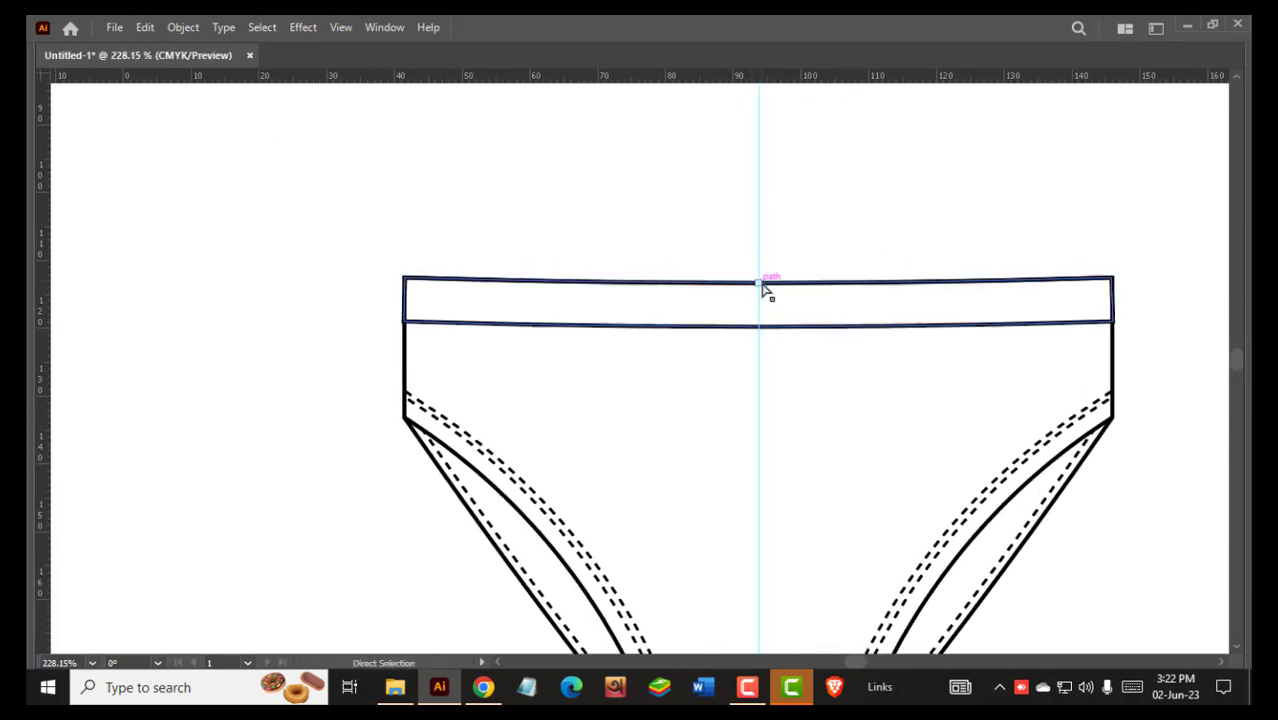
pyautogui.press('Tab')
pyautogui.press('Tab')
pyautogui.moveTo(763, 272); pyautogui.dragTo(930, 338)
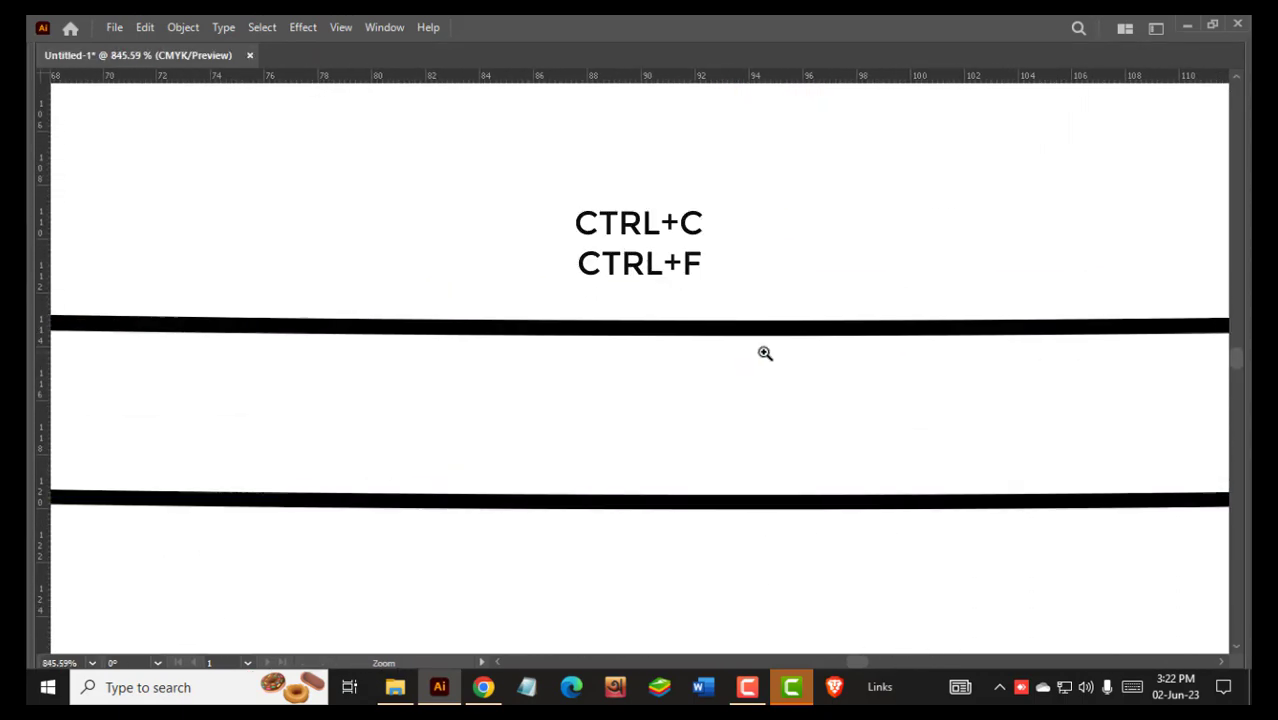
pyautogui.moveTo(730, 308); pyautogui.dragTo(750, 336)
pyautogui.moveTo(830, 326); pyautogui.dragTo(750, 305)
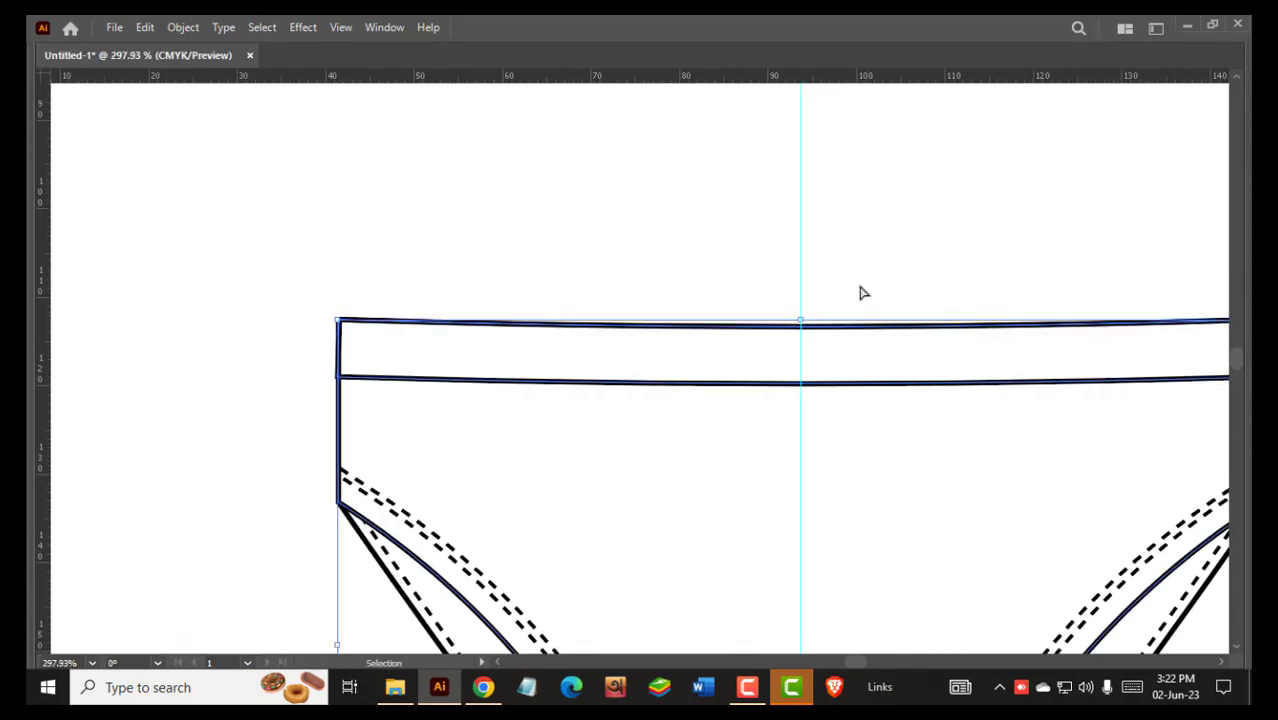
pyautogui.press('a')
pyautogui.click(863, 291)
pyautogui.press('v')
pyautogui.hotkey('ctrl', 'f')
# Place a copy of the curve midway between the waistband's two edges and delete the extra copy above the band
pyautogui.moveTo(815, 331); pyautogui.dragTo(832, 298)
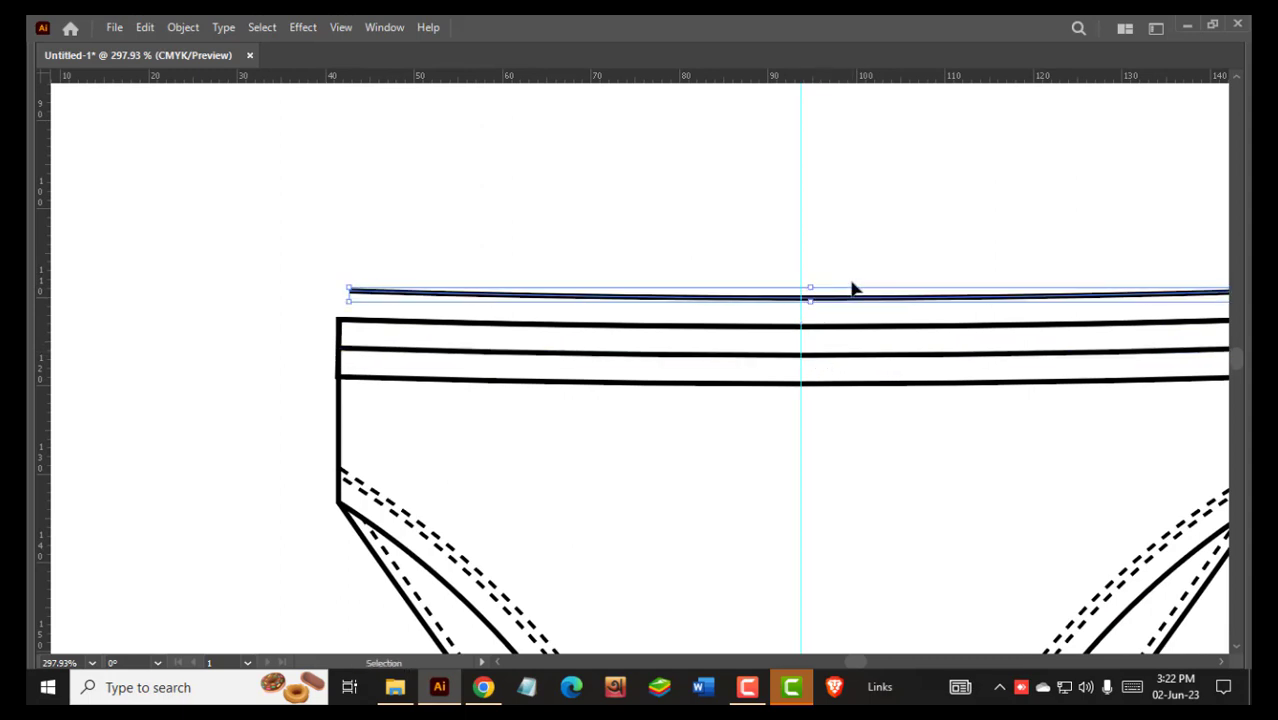
pyautogui.press('Delete')
pyautogui.click(846, 357)
pyautogui.click(907, 238)
# Turn the waistband's middle line into a 17 pt dashed stroke with a 0.2 pt dash and a 3 pt gap
pyautogui.press('Tab')
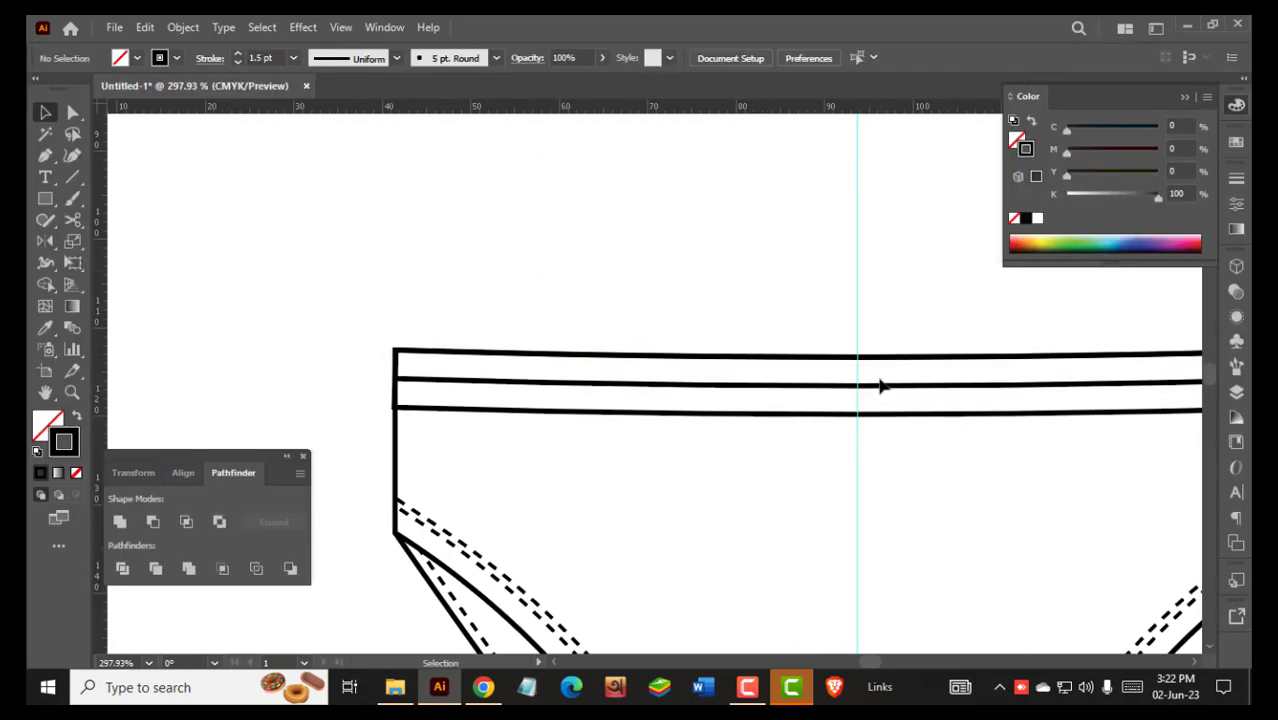
pyautogui.click(882, 382)
pyautogui.moveTo(993, 381); pyautogui.dragTo(905, 381)
pyautogui.click(1236, 181)
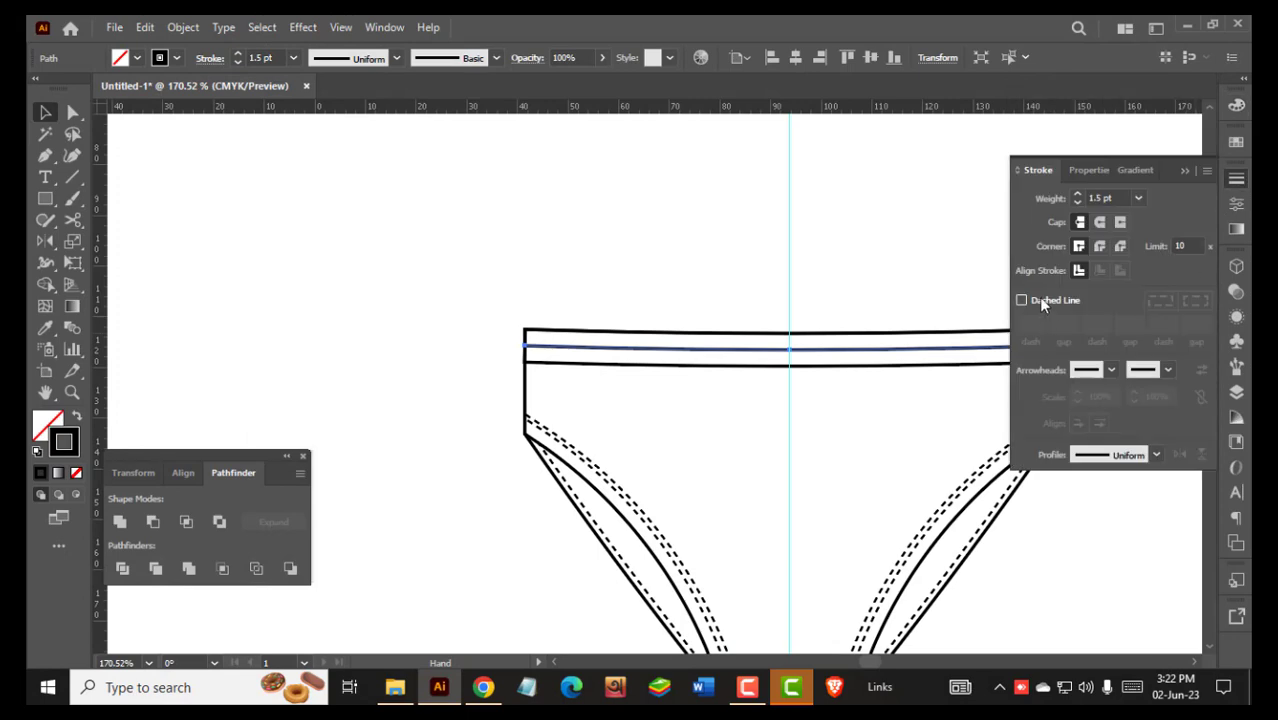
pyautogui.click(1078, 194)
pyautogui.click(1078, 194)
pyautogui.click(1078, 194)
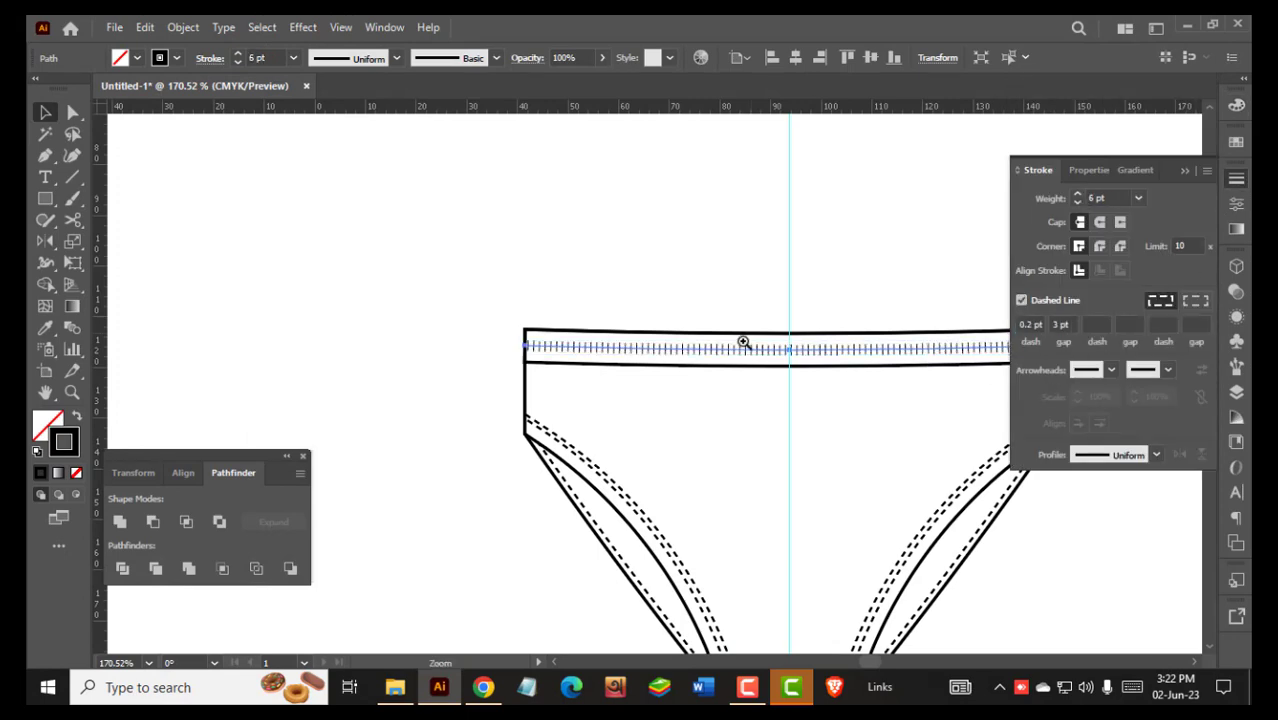
pyautogui.moveTo(759, 343); pyautogui.dragTo(914, 344)
pyautogui.click(1079, 195)
pyautogui.click(1079, 195)
pyautogui.click(1079, 195)
pyautogui.click(1079, 195)
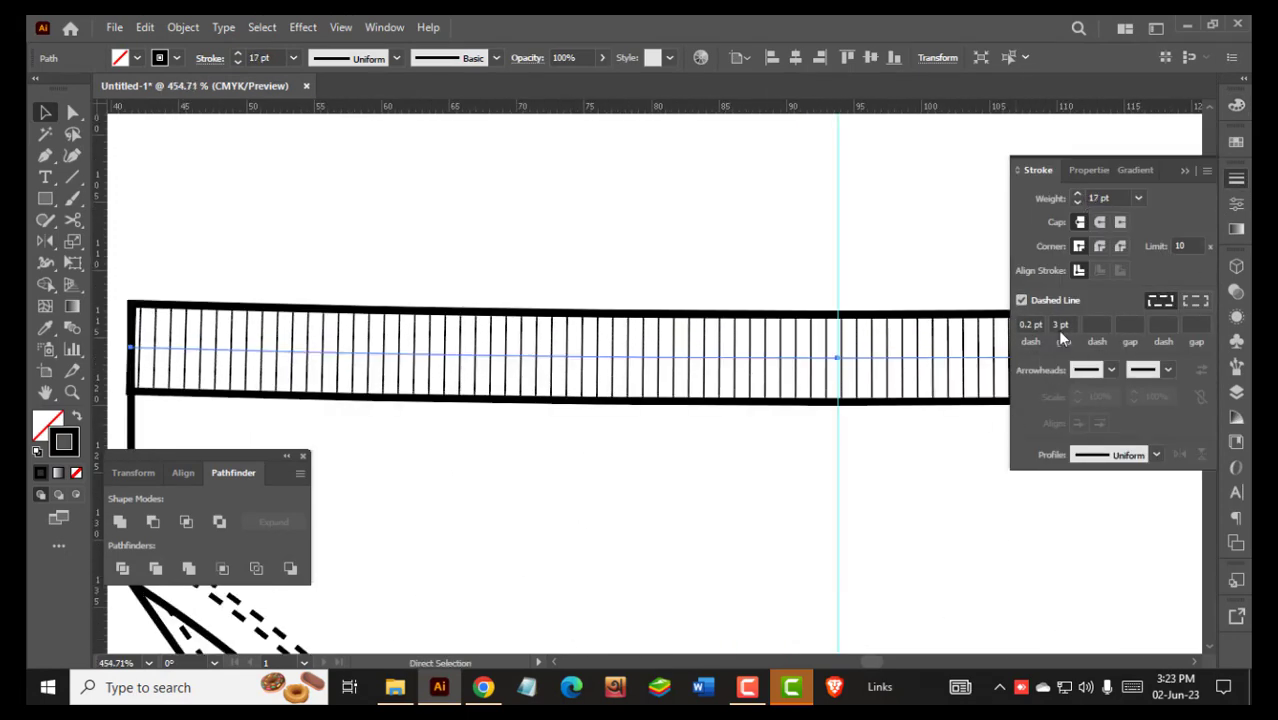
# Tighten the waistband ribbing by setting the gap to 2 pt and the dash to 0.3 pt
pyautogui.write('2')
pyautogui.press('Return')
pyautogui.write('.')
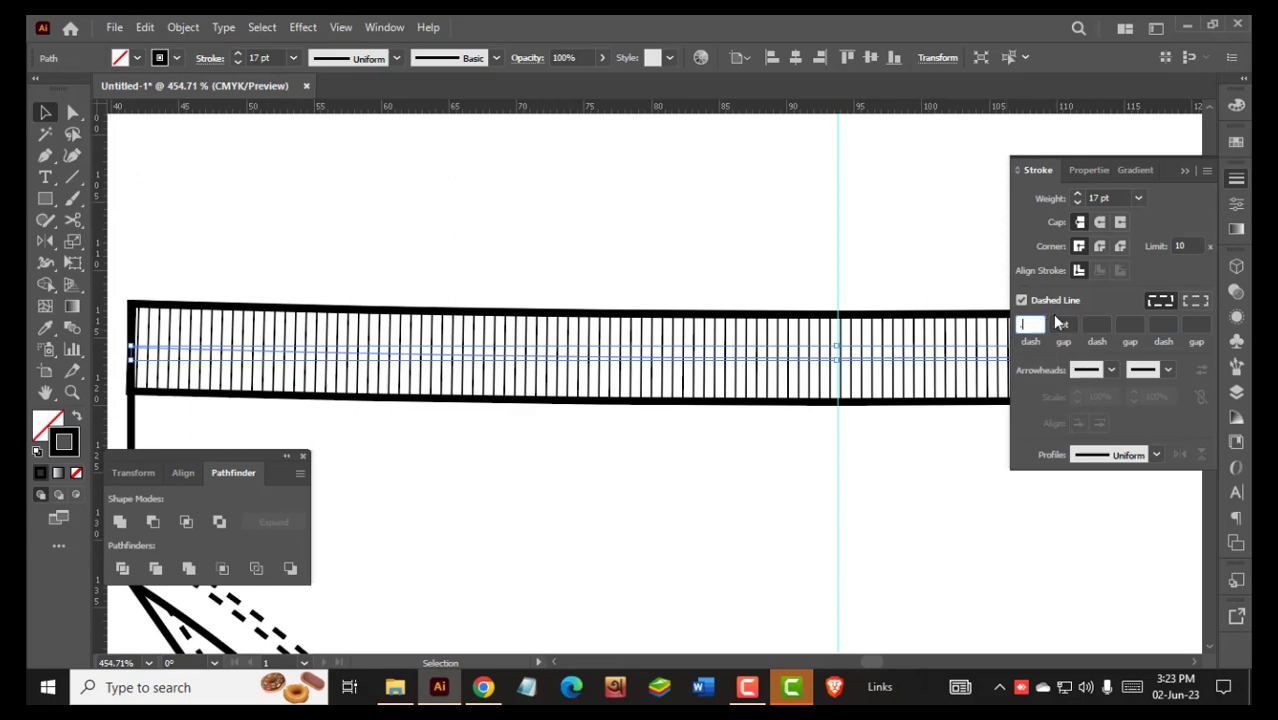
pyautogui.write('3')
pyautogui.press('Return')
pyautogui.click(700, 445)
pyautogui.moveTo(690, 400); pyautogui.dragTo(778, 277)
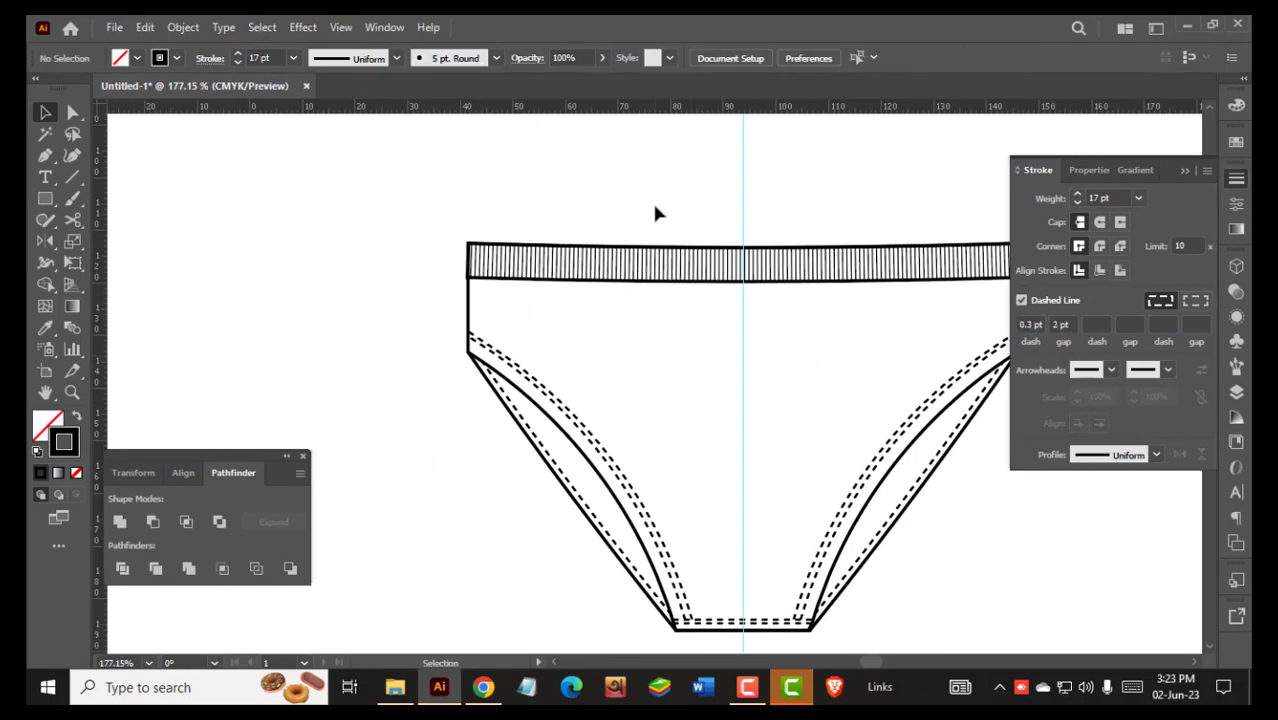
# Draw a slanted 1 pt dashed line with the Pen tool from the left leg stitching up to the waistband's lower edge
pyautogui.click(571, 421)
pyautogui.click(350, 310)
pyautogui.click(45, 157)
pyautogui.click(587, 428)
pyautogui.click(667, 282)
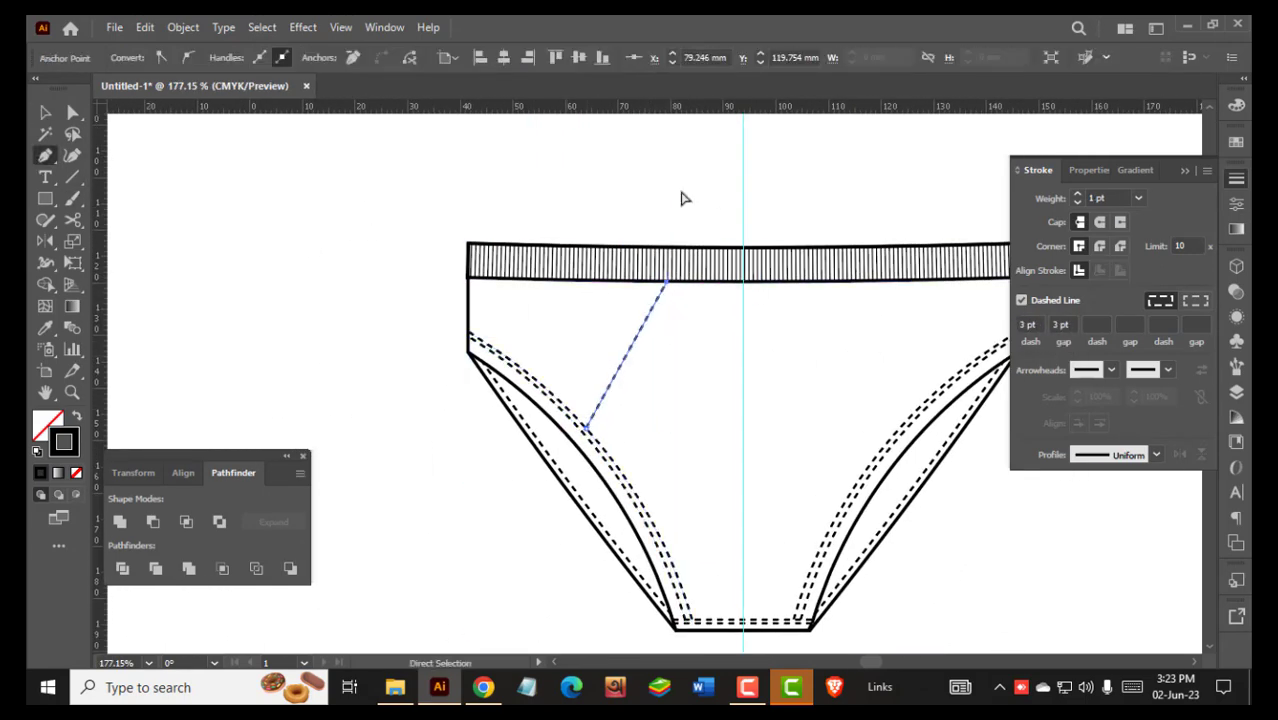
pyautogui.keyDown('ctrl'); pyautogui.click(683, 198); pyautogui.keyUp('ctrl')
# Duplicate the slanted dashed line slightly to its right to form a double stitch
pyautogui.scroll(2, 684, 362)
pyautogui.press('Tab')
pyautogui.moveTo(684, 362); pyautogui.dragTo(627, 334)
pyautogui.press('v')
pyautogui.moveTo(537, 336); pyautogui.dragTo(550, 336)
pyautogui.scroll(4, 562, 330)
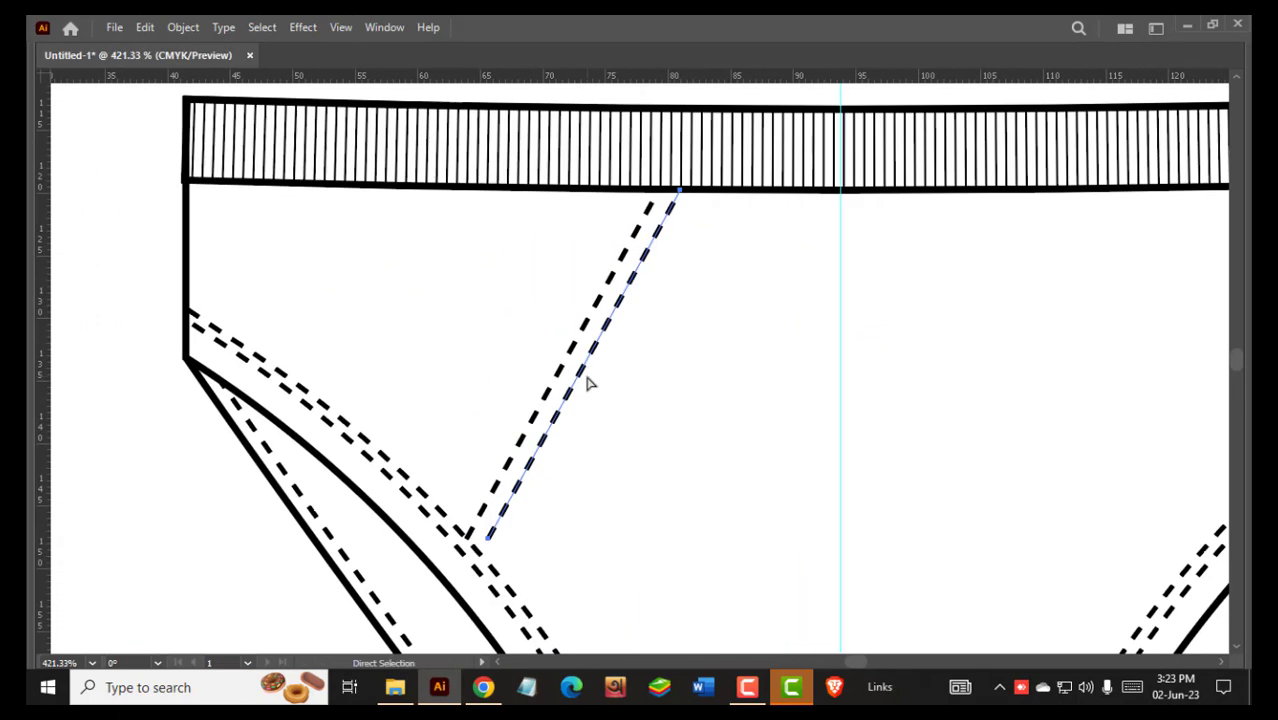
# Adjust both endpoints of the duplicated slanted line so it sits closer to the first and meets the leg stitching and waistband
pyautogui.click(590, 384)
pyautogui.moveTo(488, 539); pyautogui.dragTo(477, 547)
pyautogui.scroll(2, 668, 180)
pyautogui.moveTo(686, 196); pyautogui.dragTo(675, 196)
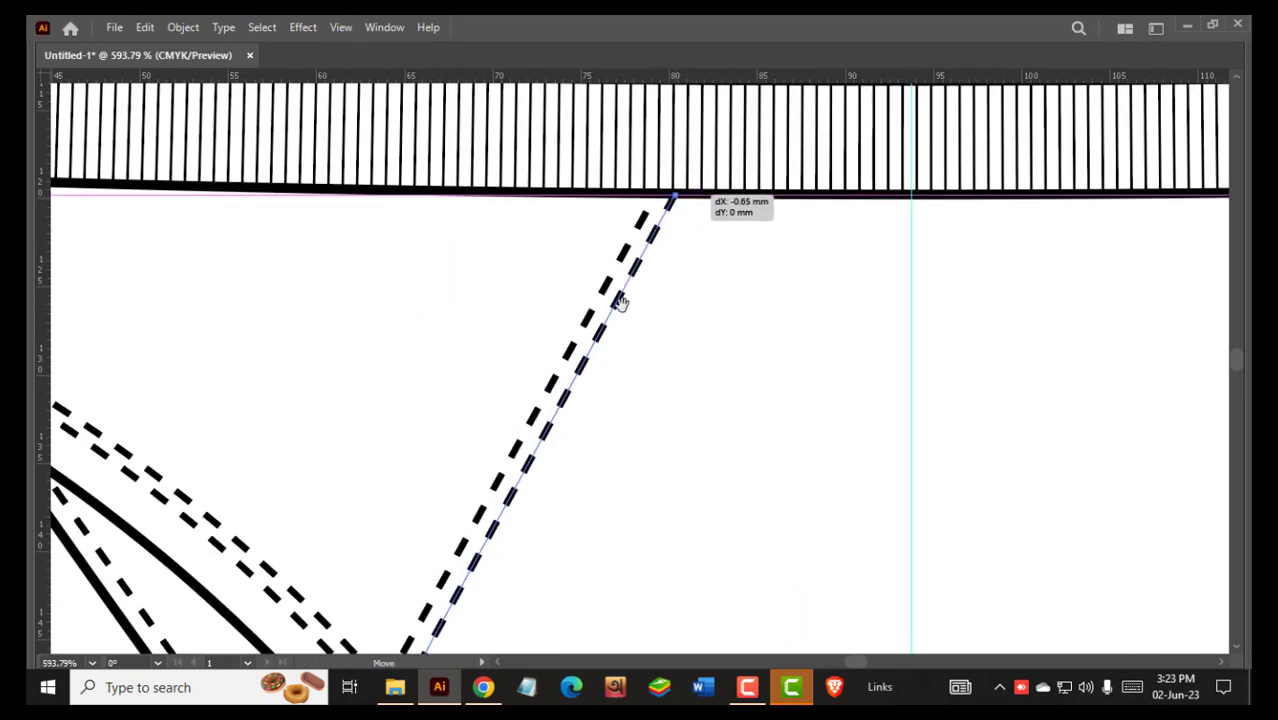
pyautogui.moveTo(622, 303); pyautogui.dragTo(804, 107)
pyautogui.moveTo(585, 506); pyautogui.dragTo(582, 500)
pyautogui.click(880, 325)
pyautogui.scroll(-5, 900, 312)
pyautogui.moveTo(980, 325); pyautogui.dragTo(622, 361)
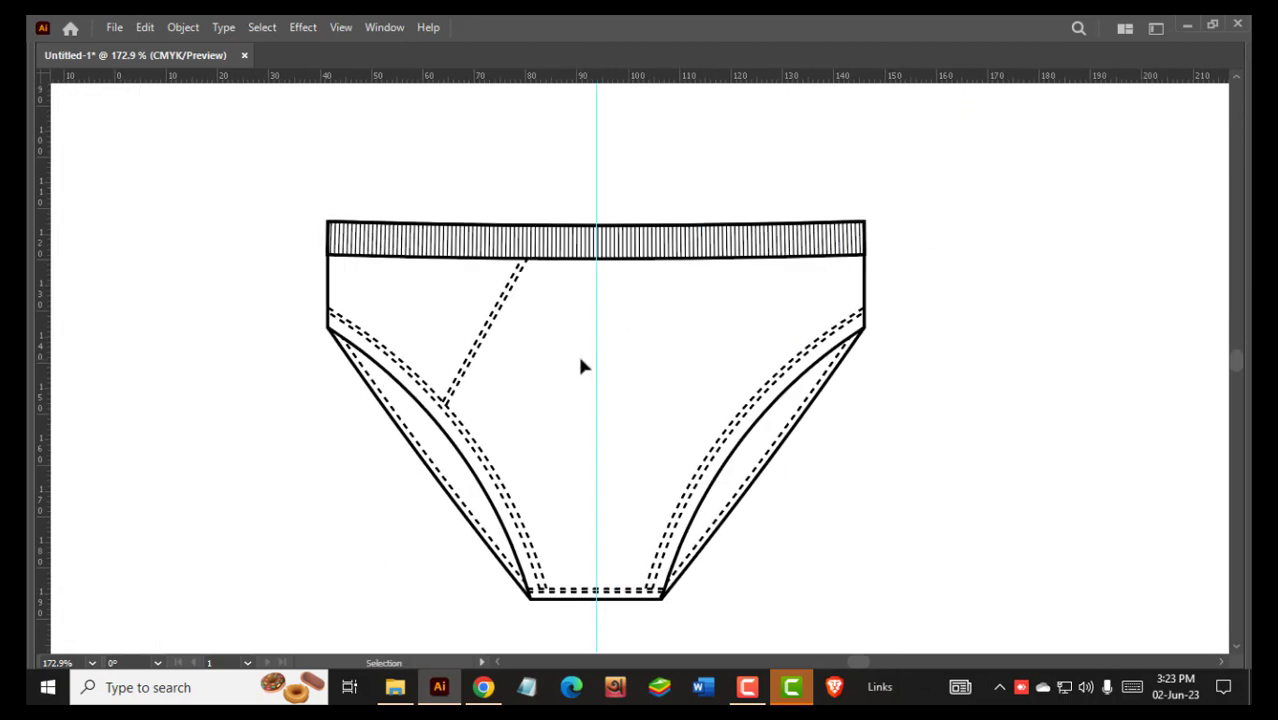
# Place a horizontal guide at the middle of the garment's height, level with the whole drawing's side midpoint
pyautogui.click(351, 360)
pyautogui.moveTo(300, 202); pyautogui.dragTo(957, 574)
pyautogui.moveTo(322, 425); pyautogui.dragTo(738, 414)
pyautogui.moveTo(43, 440); pyautogui.dragTo(447, 447)
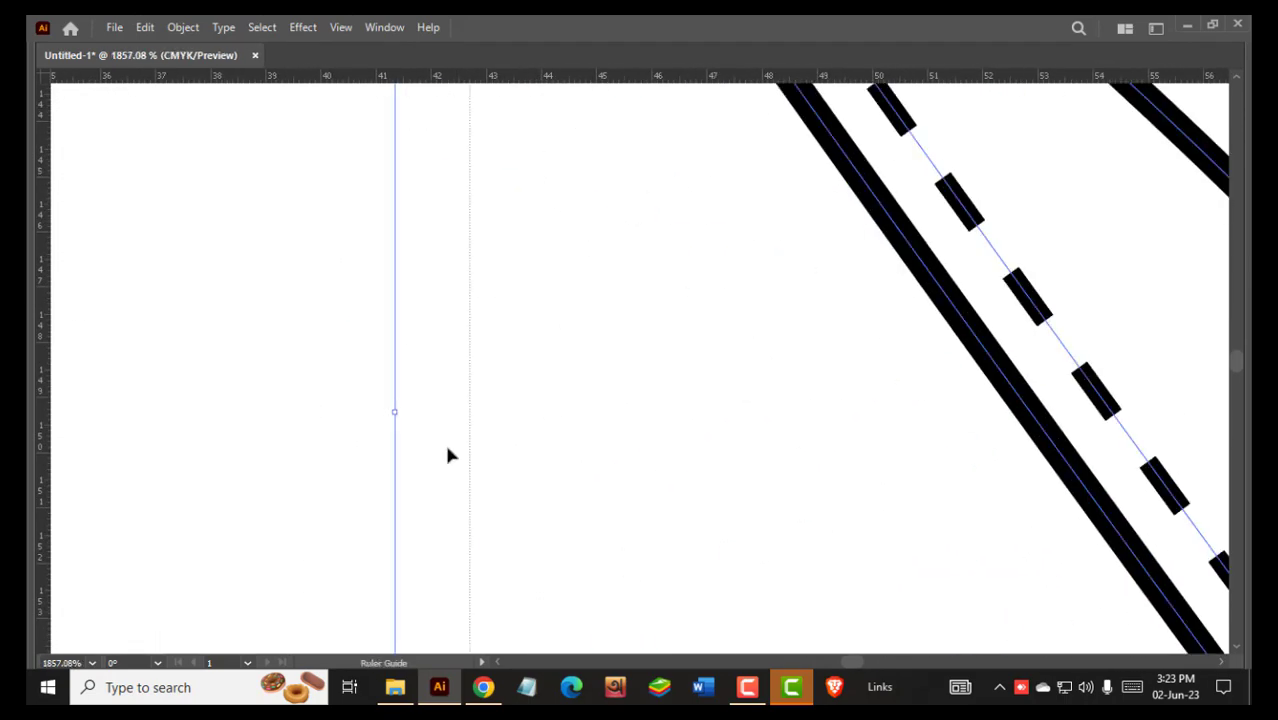
pyautogui.moveTo(397, 413); pyautogui.dragTo(395, 412)
pyautogui.moveTo(698, 383); pyautogui.dragTo(380, 383)
pyautogui.moveTo(804, 325); pyautogui.dragTo(706, 325)
# Select the two slanted dashed stitch lines on the left side of the front
pyautogui.click(660, 300)
pyautogui.moveTo(628, 288); pyautogui.dragTo(585, 305)
pyautogui.press('Tab')
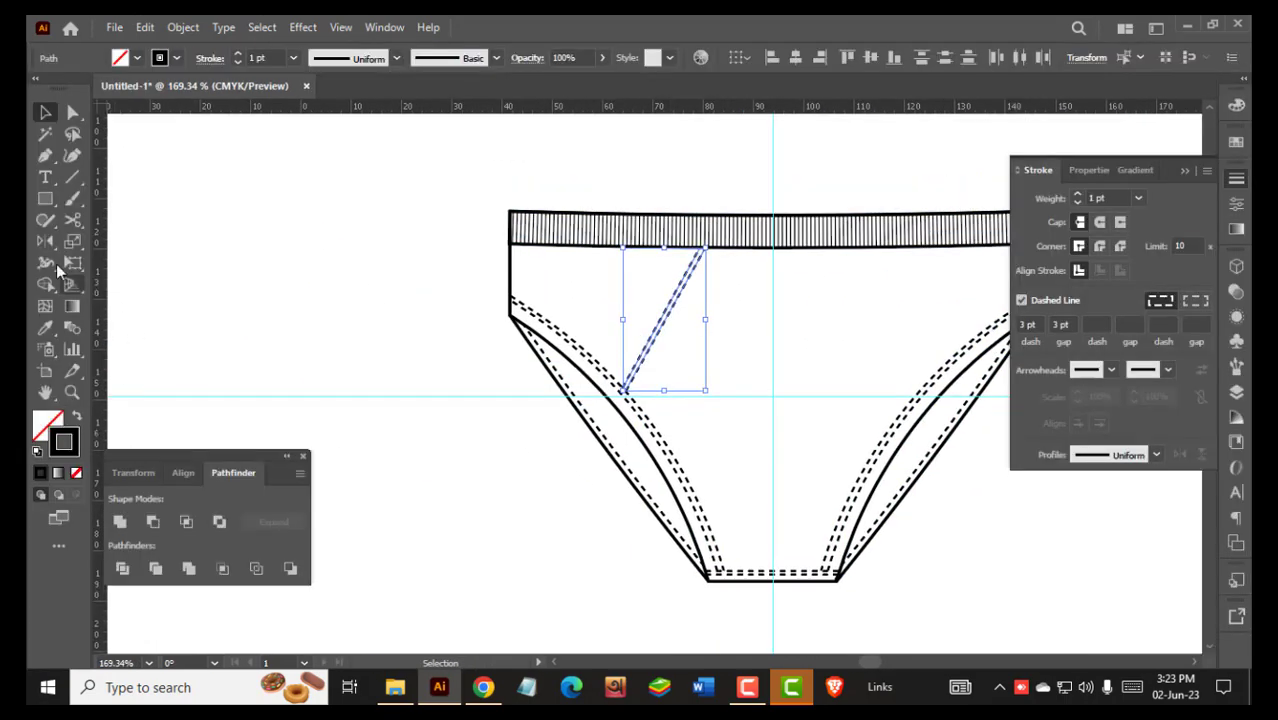
pyautogui.click(50, 243)
pyautogui.click(125, 241)
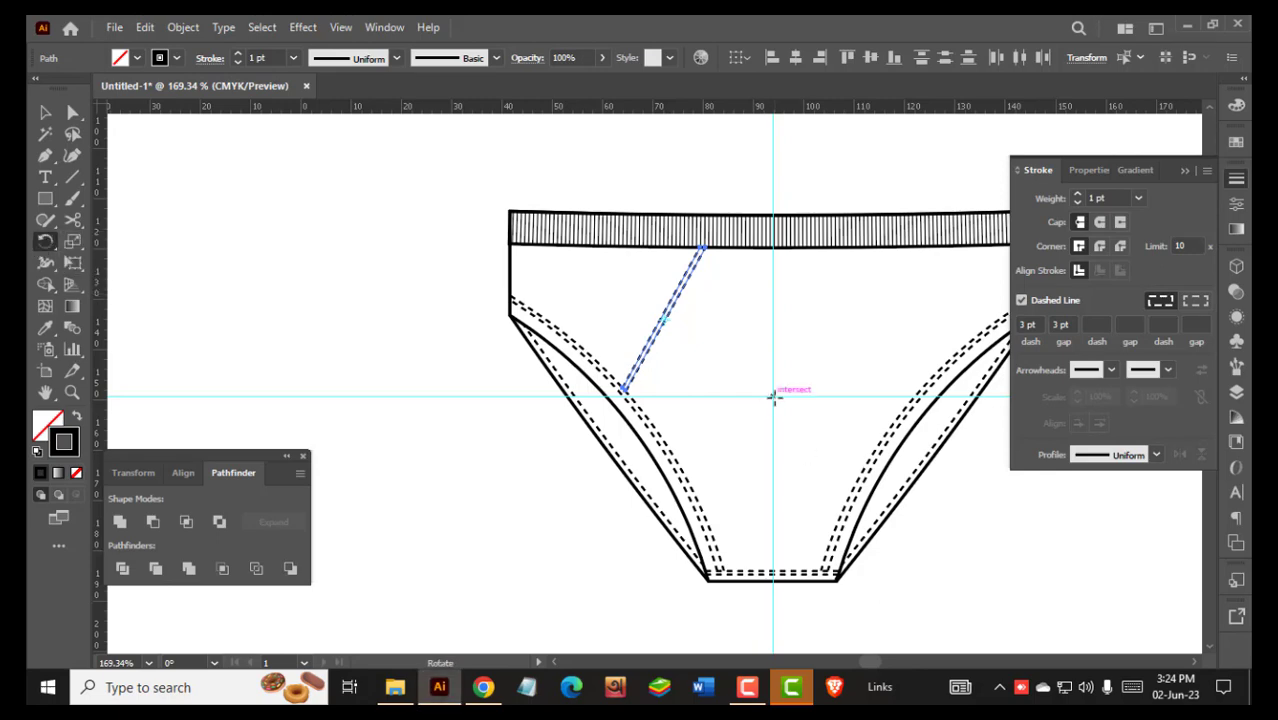
pyautogui.click(774, 397)
pyautogui.doubleClick(46, 242)
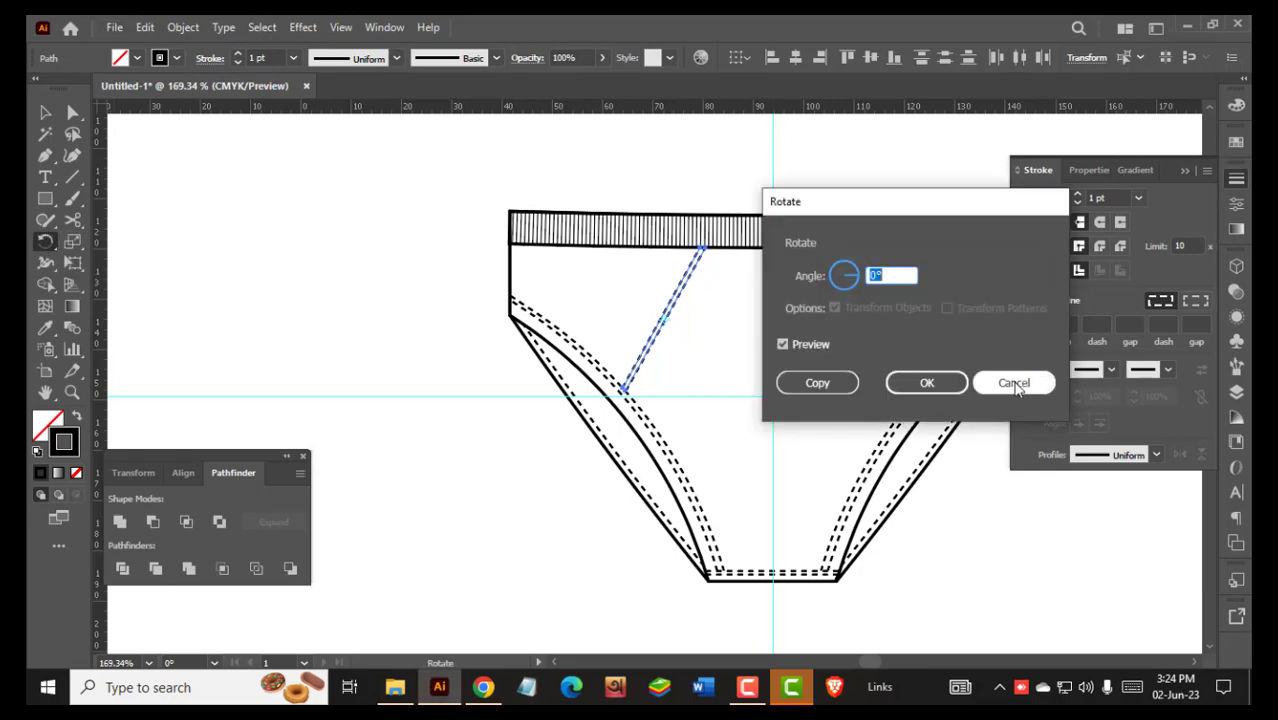
pyautogui.click(1017, 386)
# Reflect a copy of the slanted double stitching across the vertical axis at the guide intersection
pyautogui.click(46, 242)
pyautogui.click(125, 262)
pyautogui.keyDown('alt'); pyautogui.click(774, 397); pyautogui.keyUp('alt')
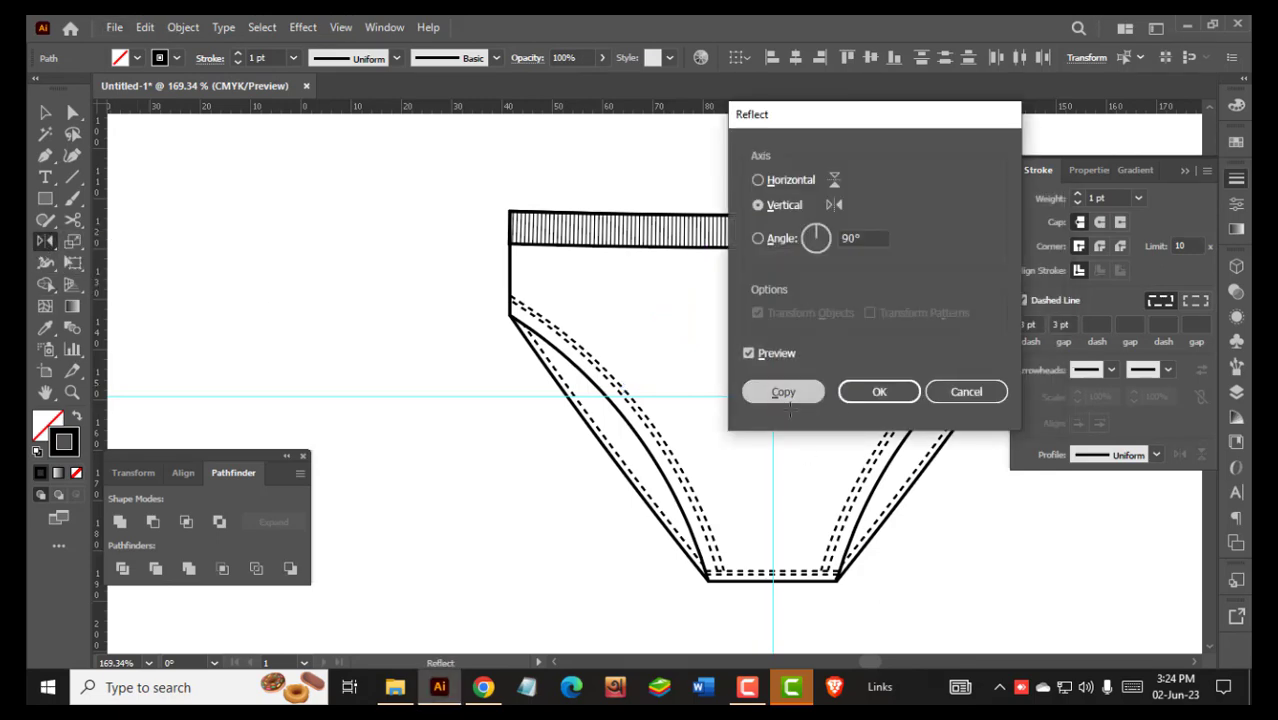
pyautogui.click(765, 389)
pyautogui.press('Tab')
pyautogui.moveTo(796, 304); pyautogui.dragTo(824, 345)
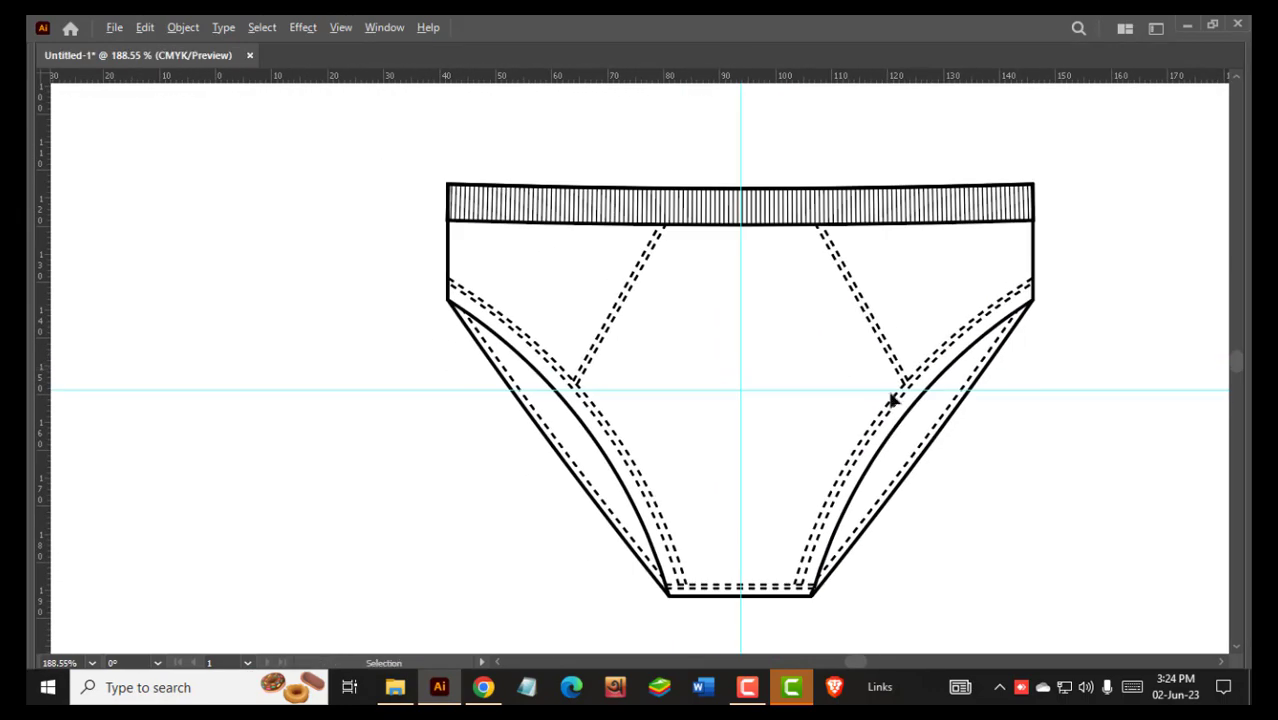
# Clear all guides from the document
pyautogui.click(341, 28)
pyautogui.moveTo(428, 622)
pyautogui.click(690, 620)
# Select the whole garment, enlarge it to fill most of the artboard, and shift it horizontally towards the artboard's centre
pyautogui.moveTo(984, 398); pyautogui.dragTo(758, 291)
pyautogui.hotkey('ctrl', 'a')
pyautogui.moveTo(752, 266); pyautogui.dragTo(862, 358)
pyautogui.moveTo(743, 348); pyautogui.dragTo(757, 348)
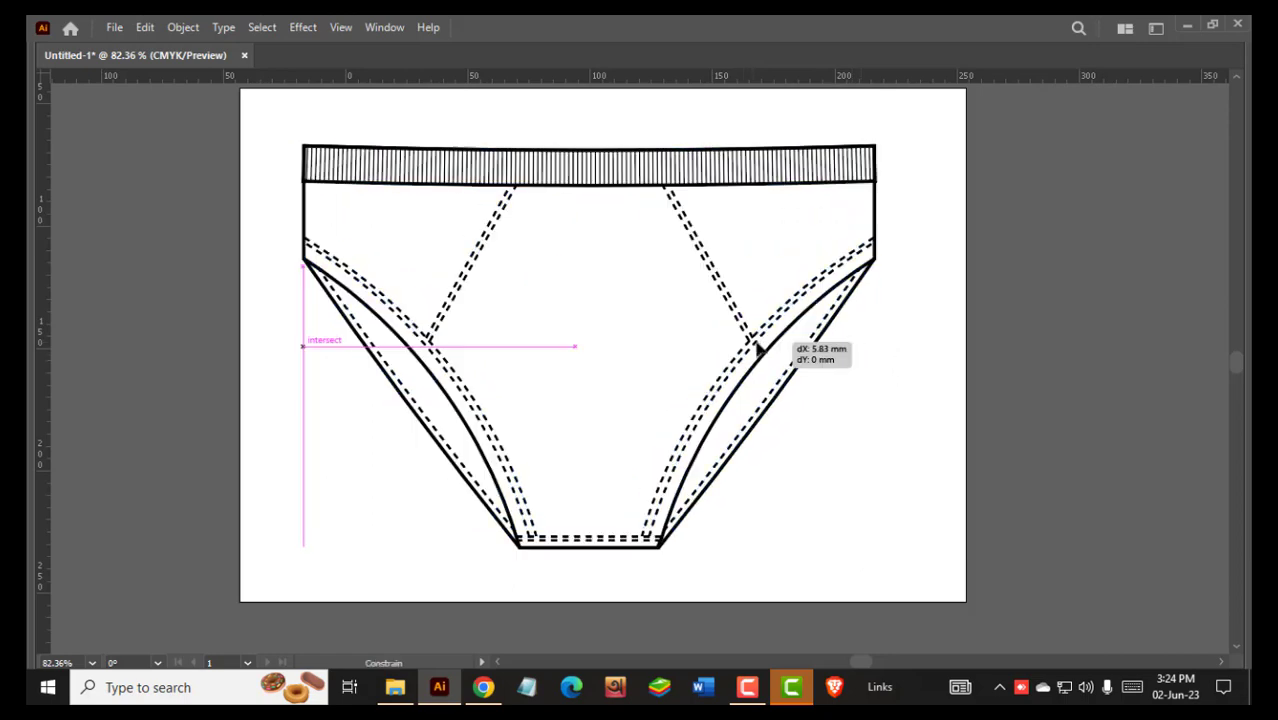
pyautogui.keyDown('alt'); pyautogui.click(686, 338); pyautogui.keyUp('alt')
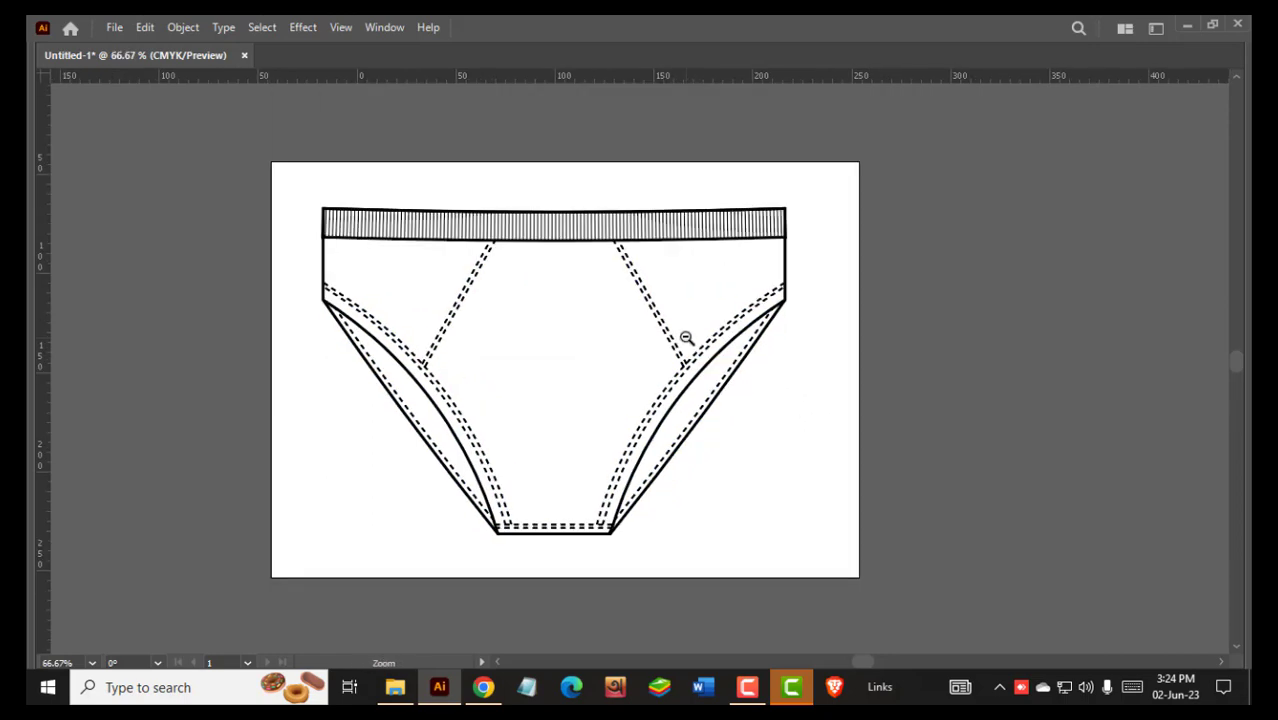
pyautogui.click(695, 326)
# Draw a solid black circle without a stroke between the slanted stitch lines, just below the waistband
pyautogui.moveTo(557, 292); pyautogui.dragTo(593, 327)
pyautogui.press('Tab')
pyautogui.keyDown('ctrl'); pyautogui.click(608, 497); pyautogui.keyUp('ctrl')
# Add the text "YOUR LOGO HERE" on three lines below the black circle
pyautogui.press('t')
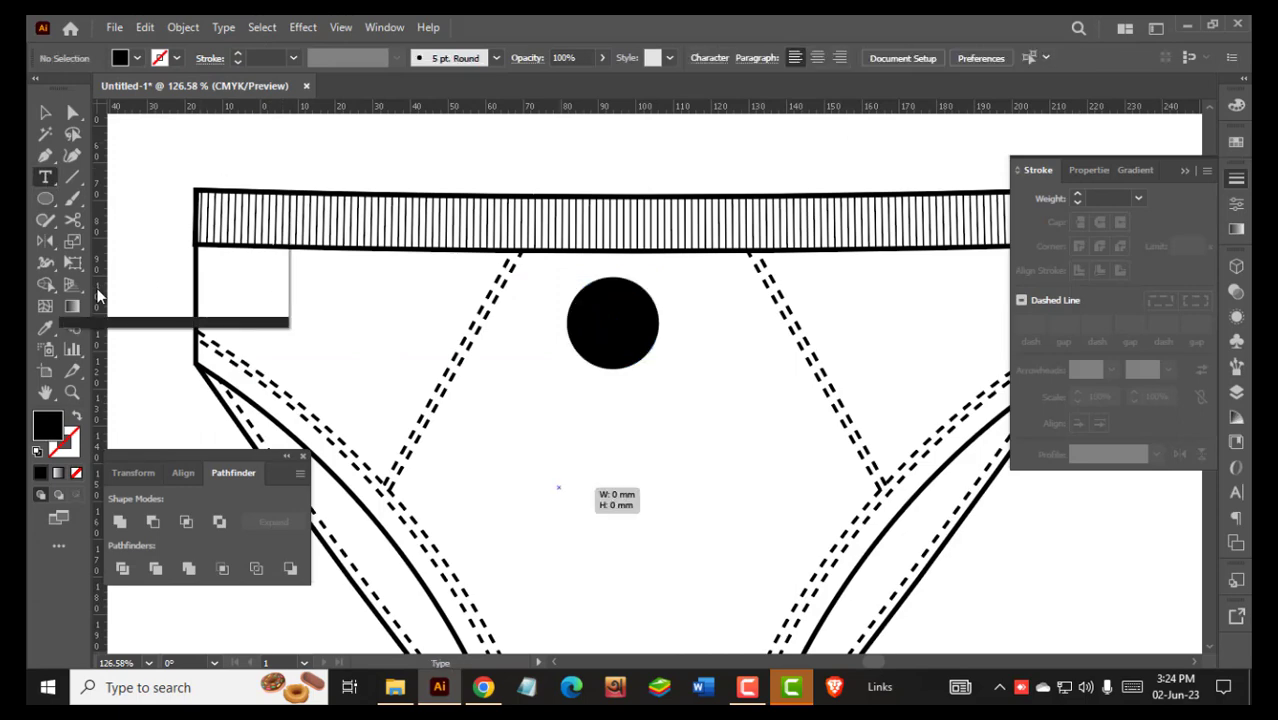
pyautogui.click(560, 485)
pyautogui.write('YOUR')
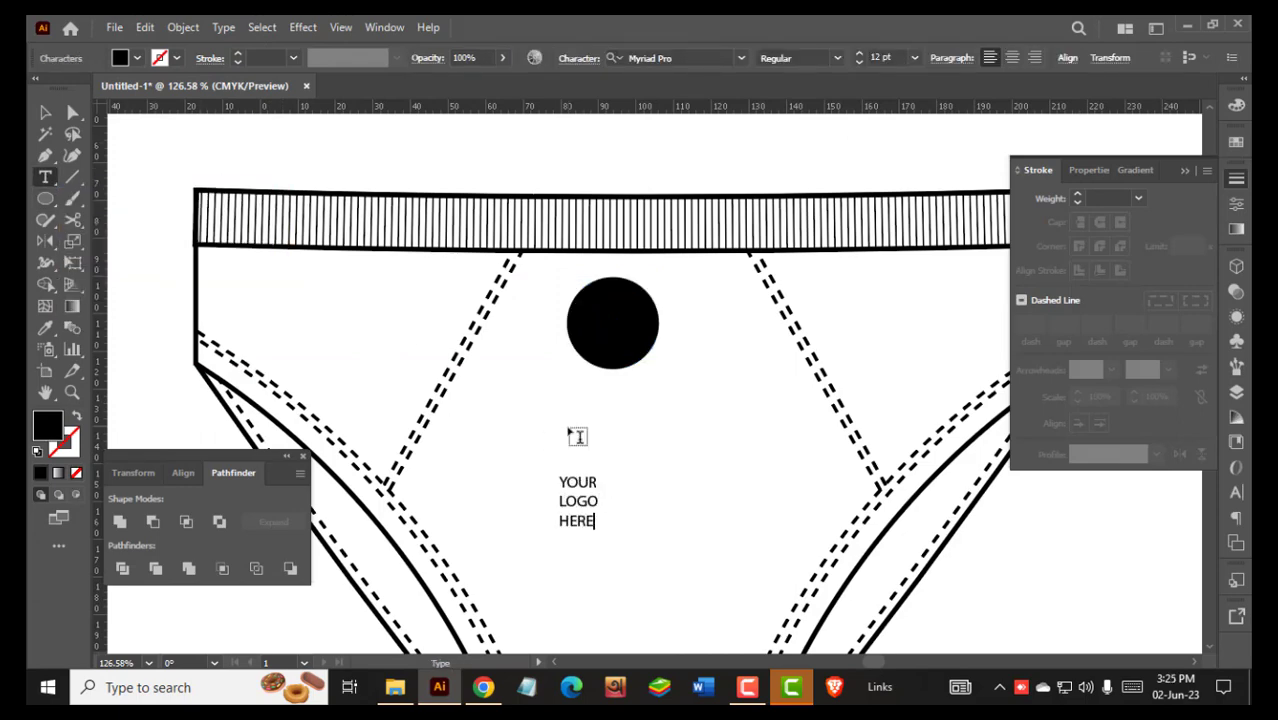
pyautogui.press('Escape')
# Colour the logo text white, move it into the black circle, and enlarge it to 13.804 pt
pyautogui.click(1236, 104)
pyautogui.click(1037, 218)
pyautogui.moveTo(574, 503); pyautogui.dragTo(612, 328)
pyautogui.moveTo(599, 299); pyautogui.dragTo(650, 380)
pyautogui.keyDown('ctrl'); pyautogui.click(653, 382); pyautogui.keyUp('ctrl')
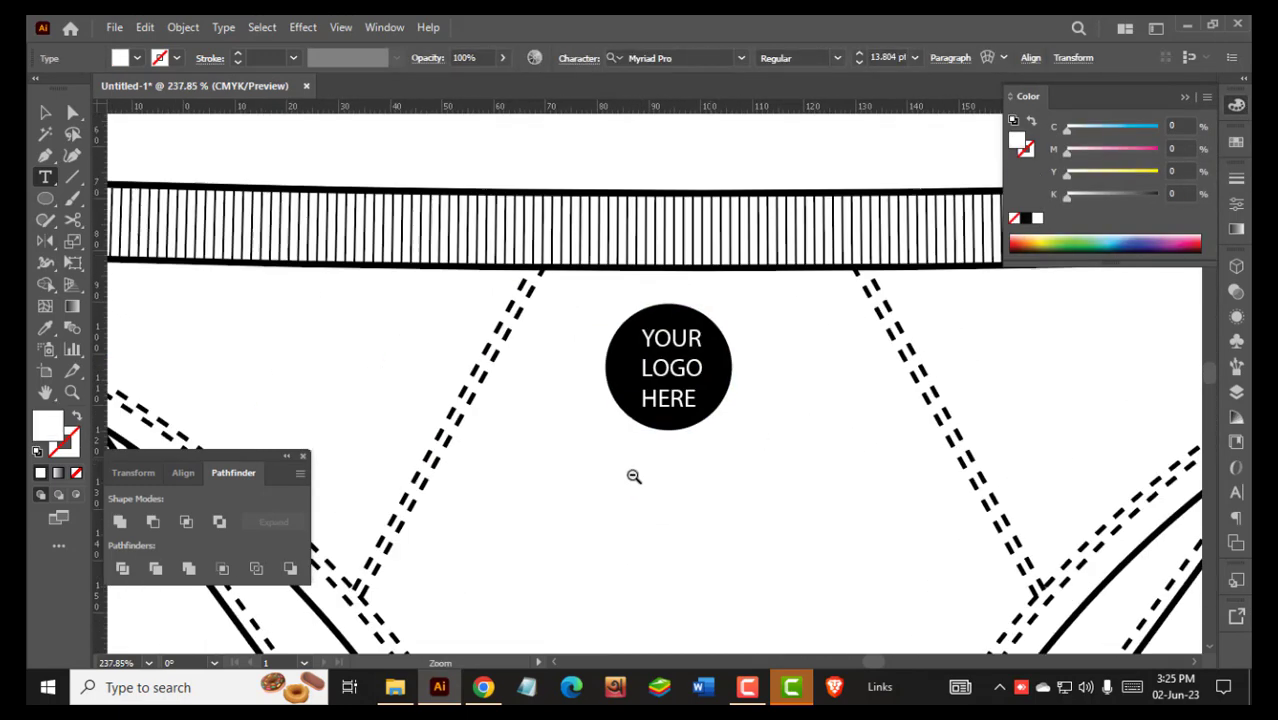